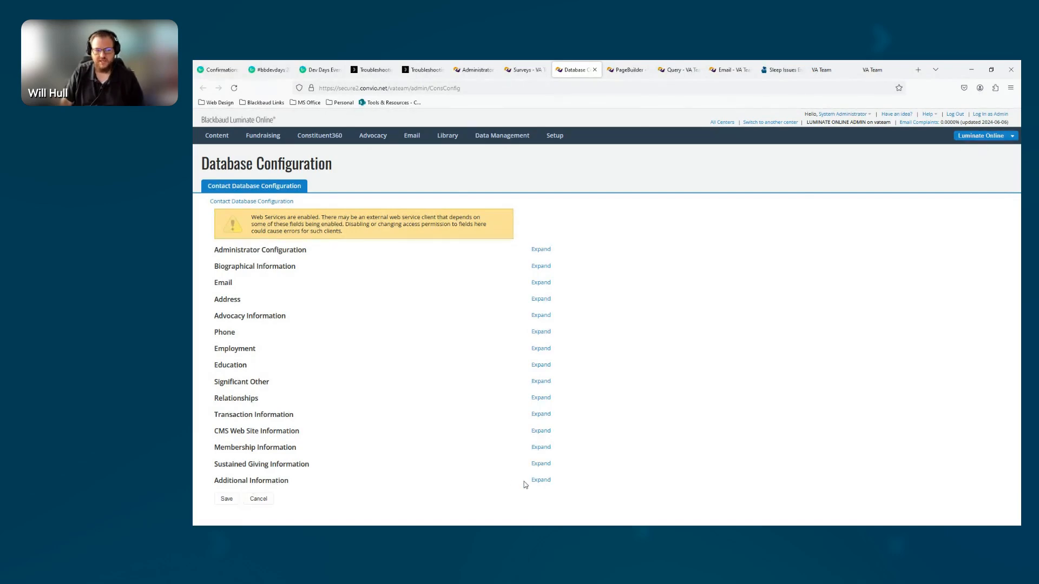
# Expand the Additional Information fields and turn off "User can see" for the SignUp Date field (custom_date9)
pyautogui.click(539, 482)
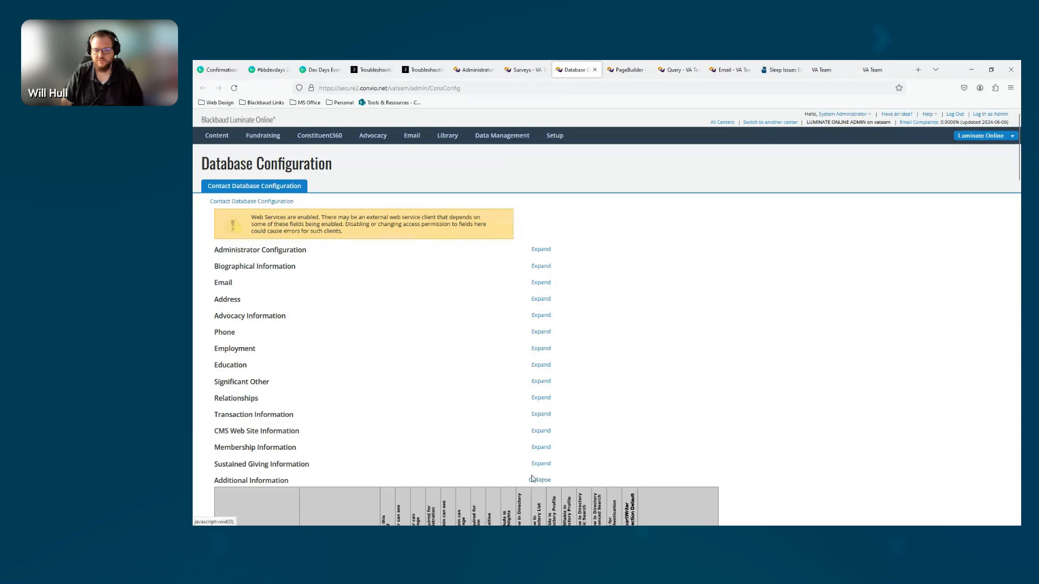
pyautogui.scroll(-15, 757, 467)
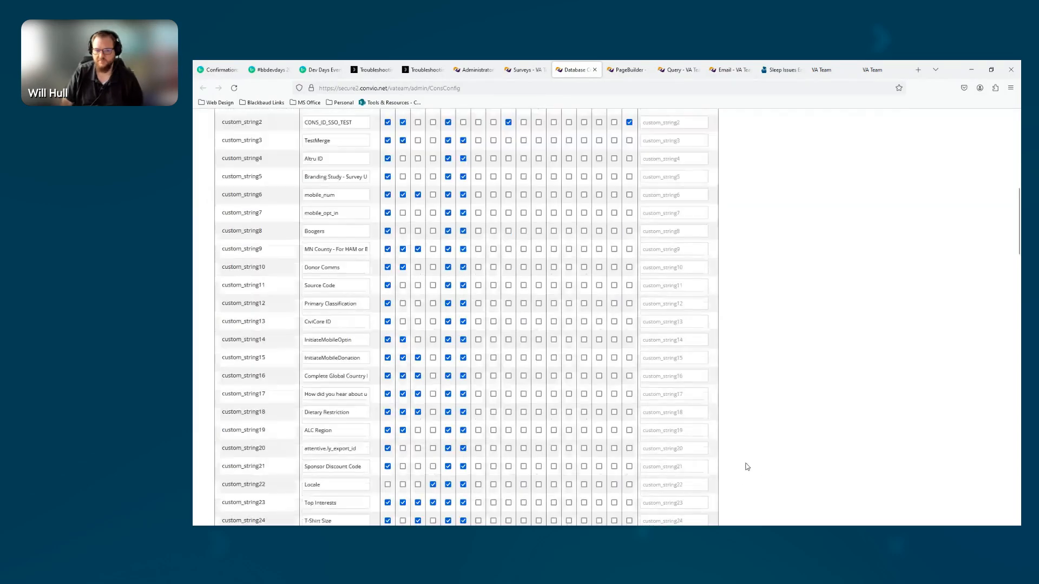
pyautogui.scroll(-10, 644, 442)
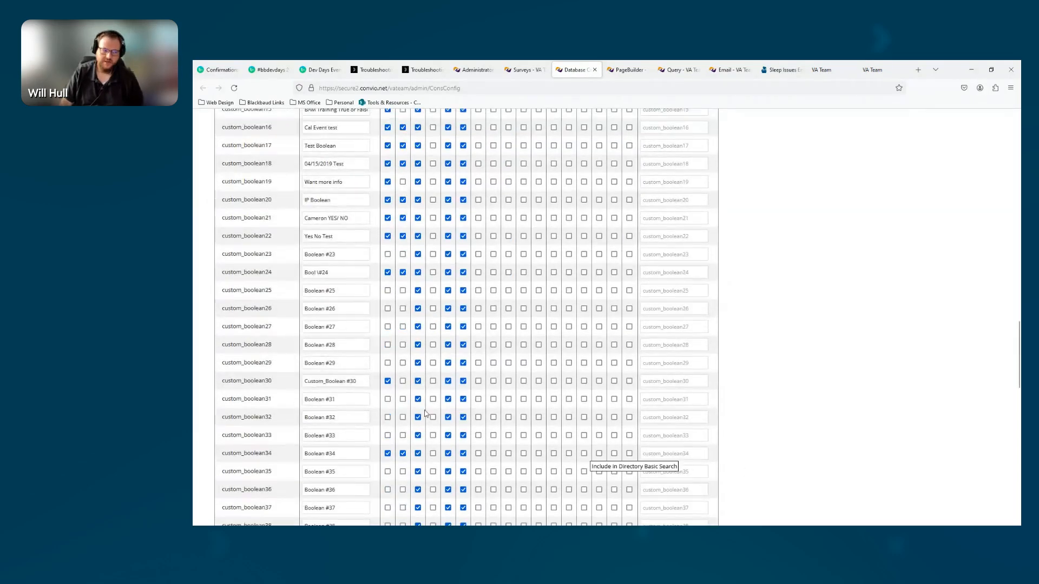
pyautogui.scroll(-3, 388, 400)
pyautogui.scroll(2, 325, 389)
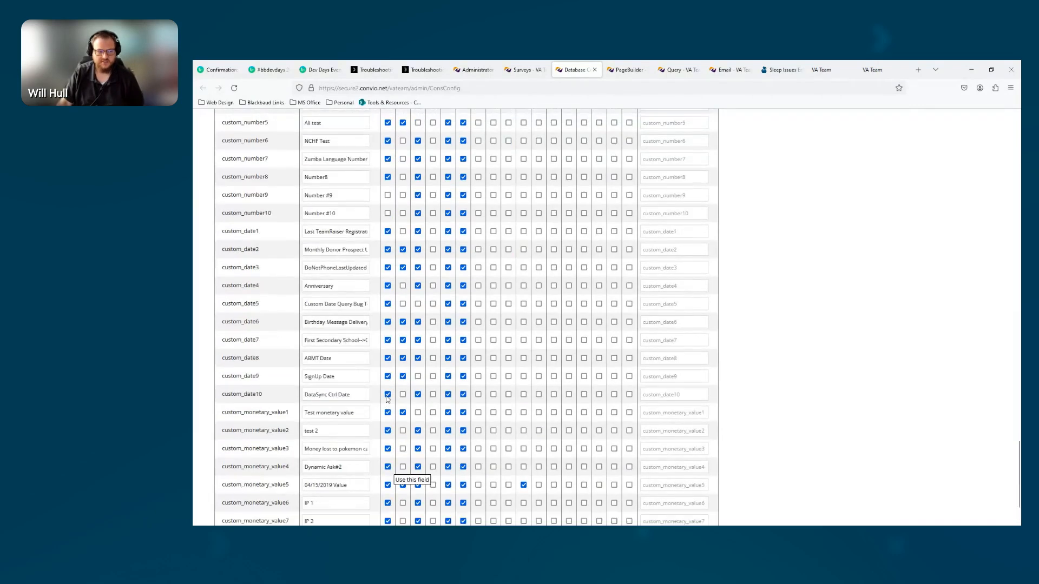
pyautogui.moveTo(222, 387); pyautogui.dragTo(295, 391)
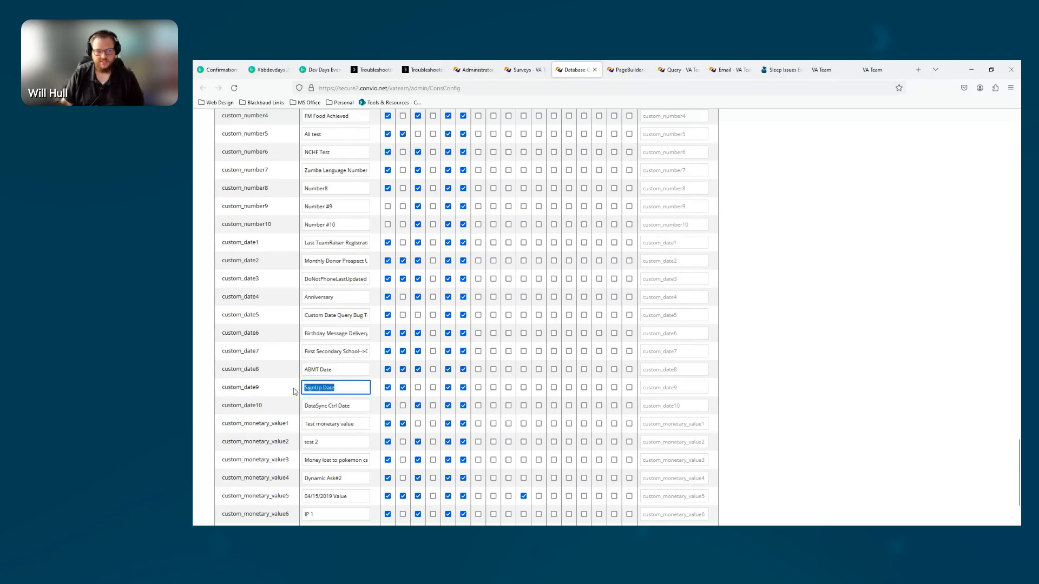
pyautogui.click(402, 388)
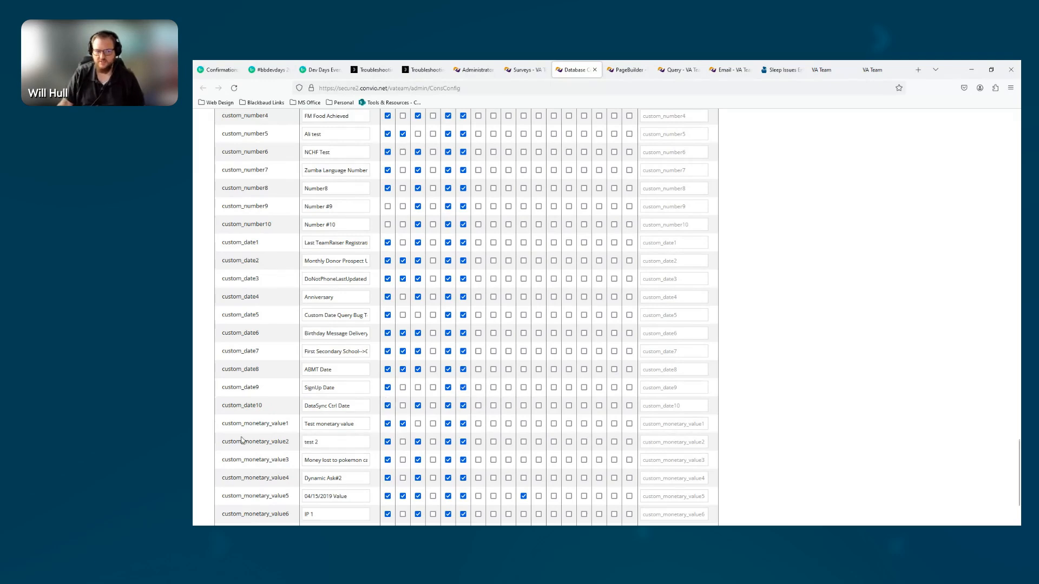
pyautogui.scroll(-3, 241, 445)
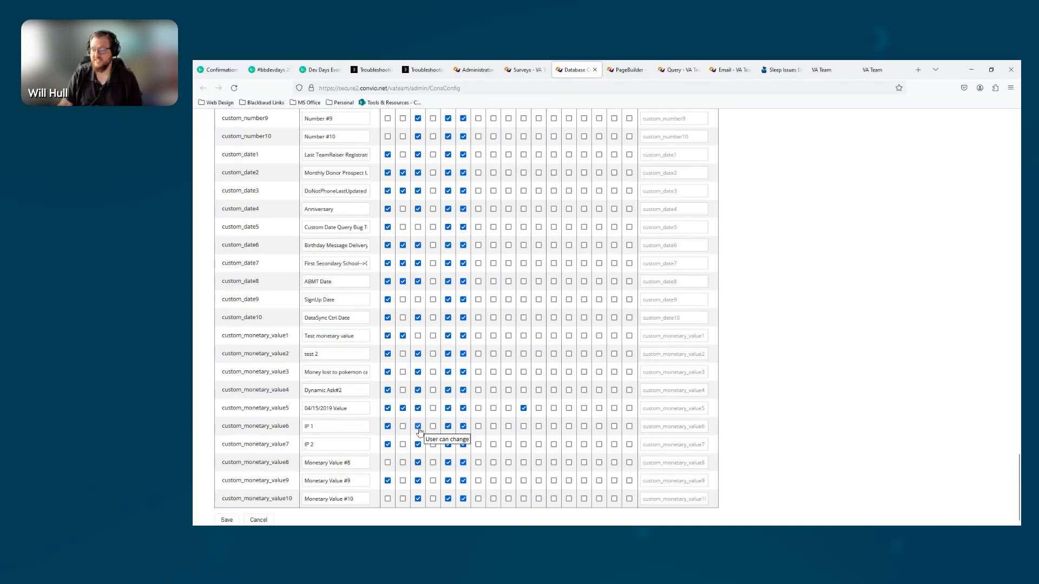
# Open the email drip campaign survey's "About you" question and review its basic constituent record fields
pyautogui.click(515, 70)
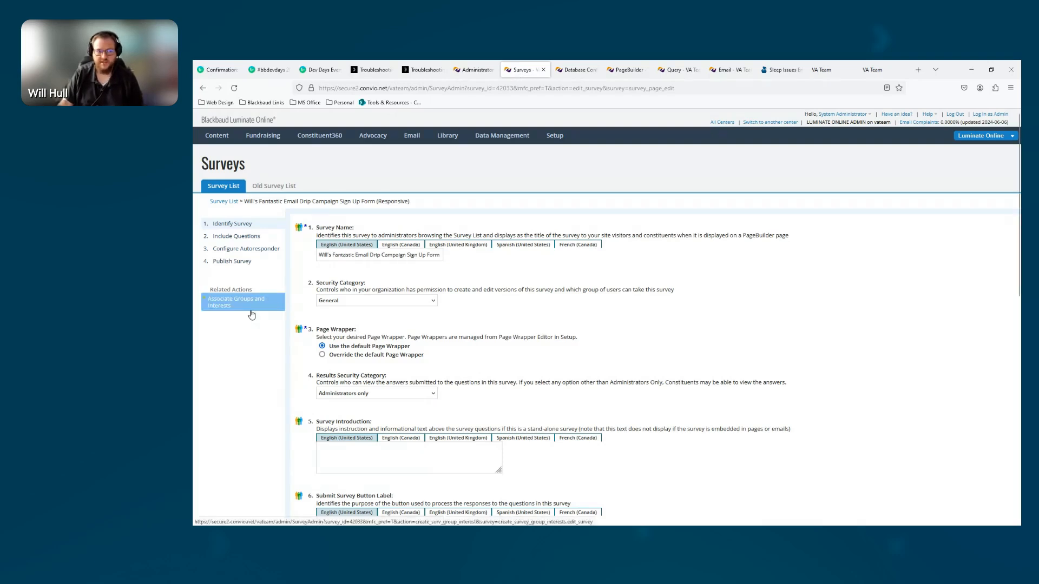
pyautogui.click(231, 237)
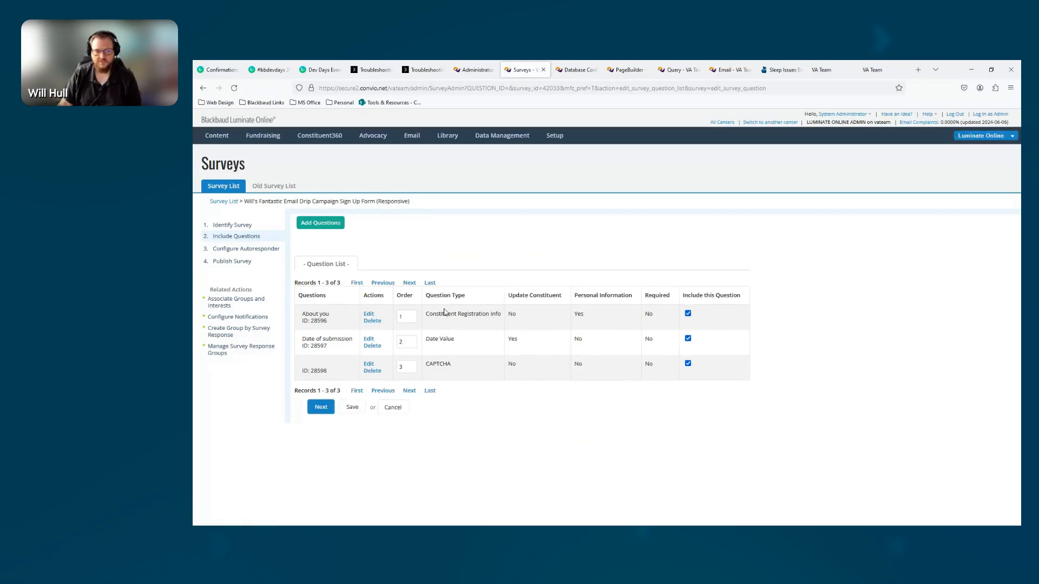
pyautogui.moveTo(425, 315); pyautogui.dragTo(502, 319)
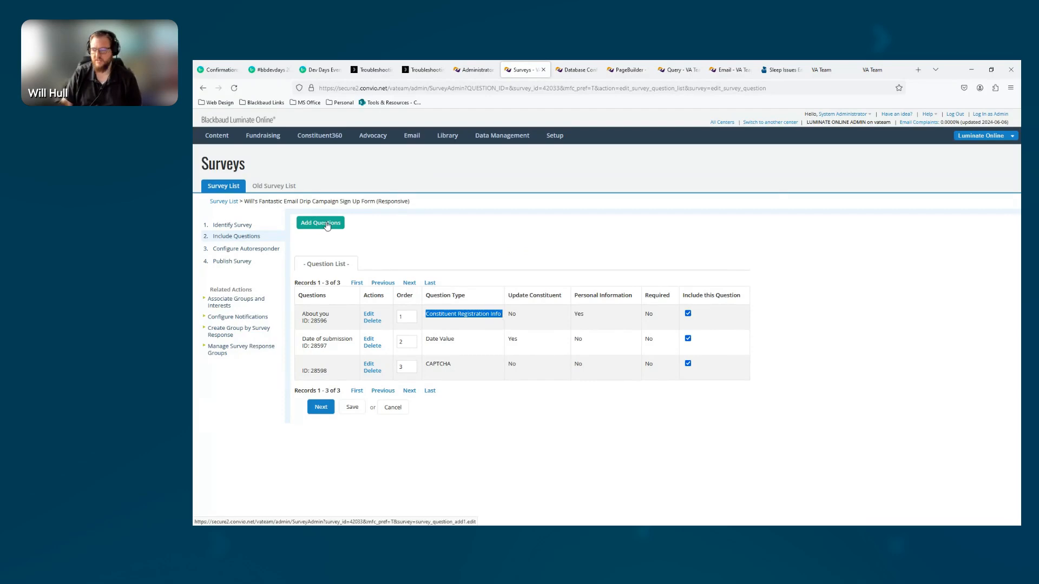
pyautogui.click(368, 316)
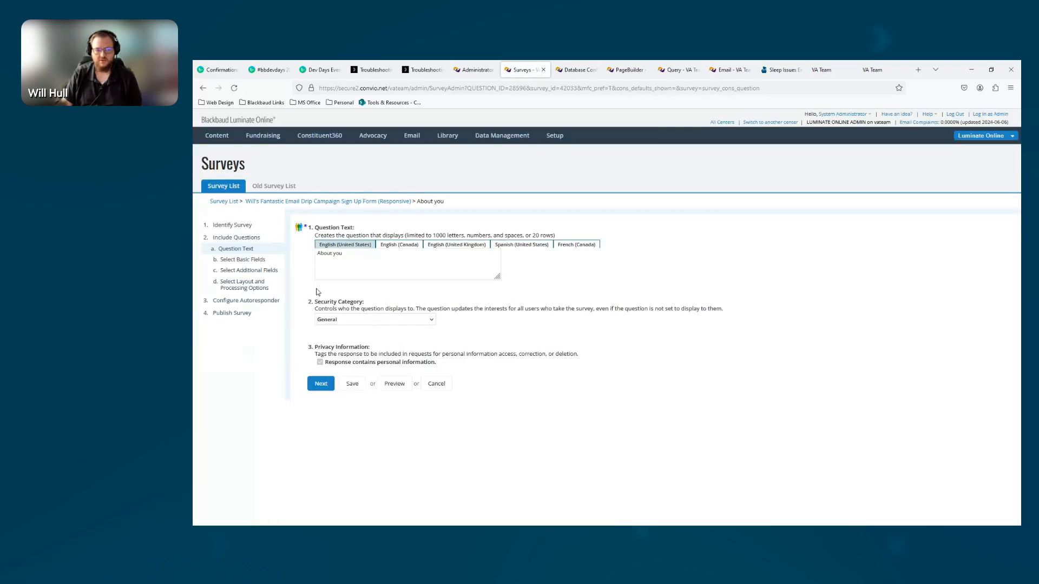
pyautogui.click(247, 262)
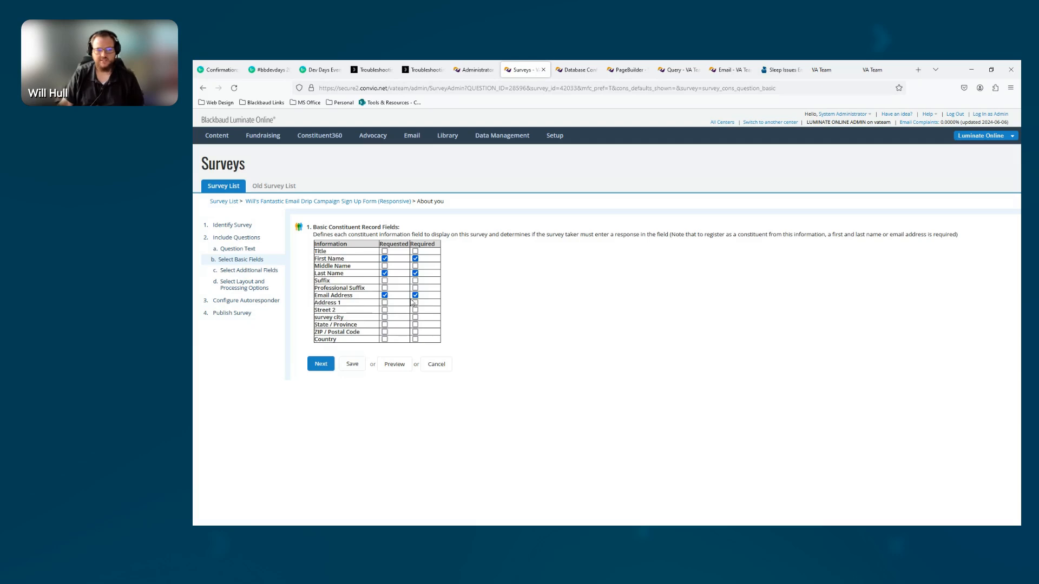
# Try displaying the email opt-in checkbox in the question's additional fields, and restore automatic opt-in without the checkbox
pyautogui.click(240, 272)
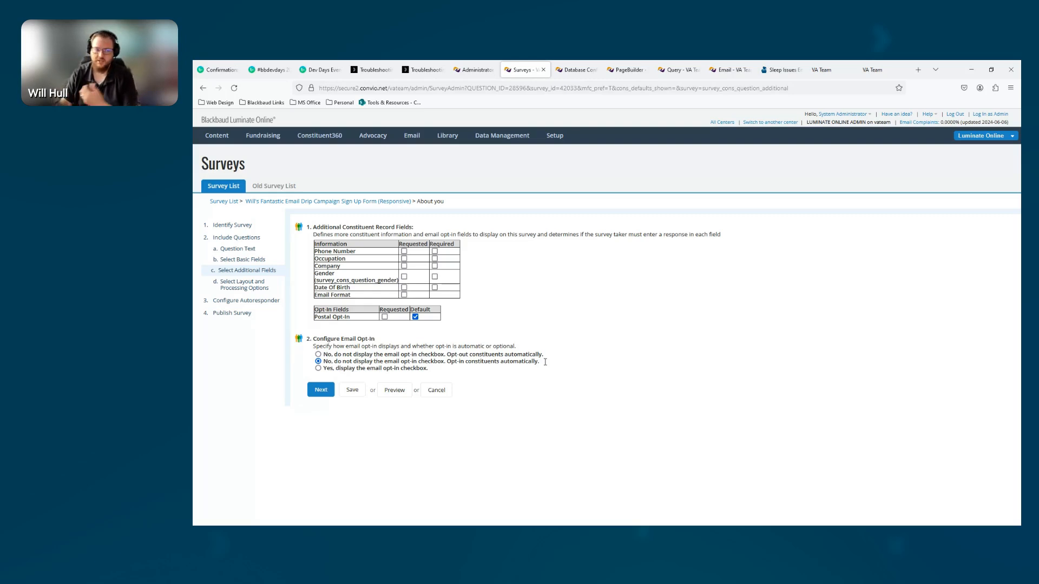
pyautogui.click(318, 369)
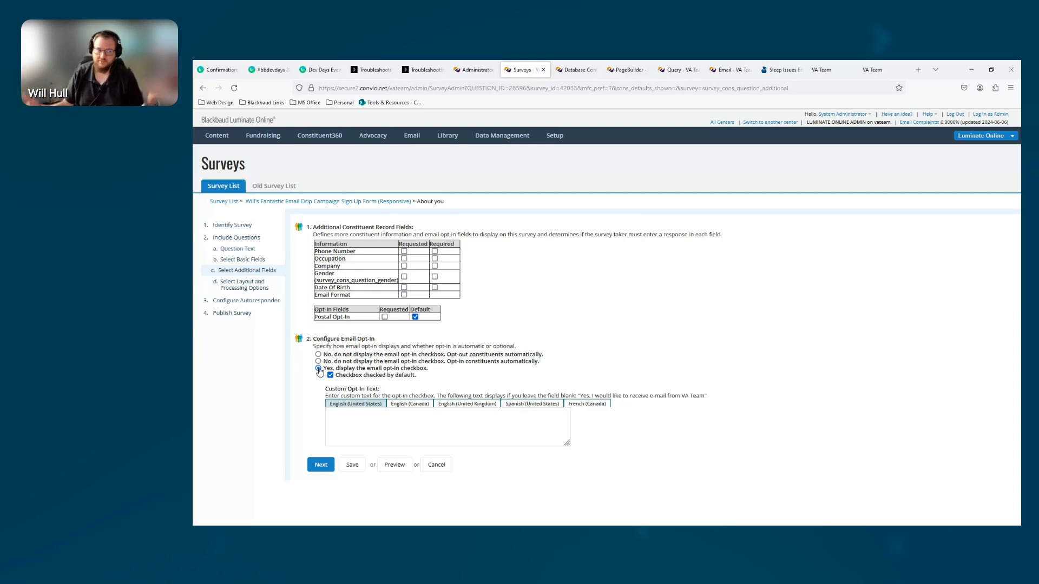
pyautogui.moveTo(579, 396); pyautogui.dragTo(707, 396)
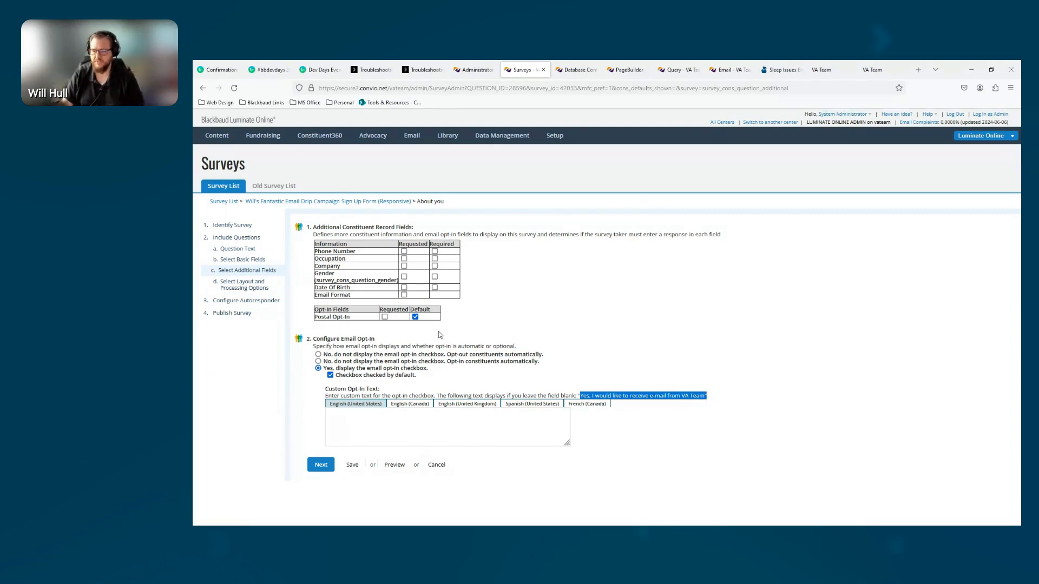
pyautogui.click(318, 362)
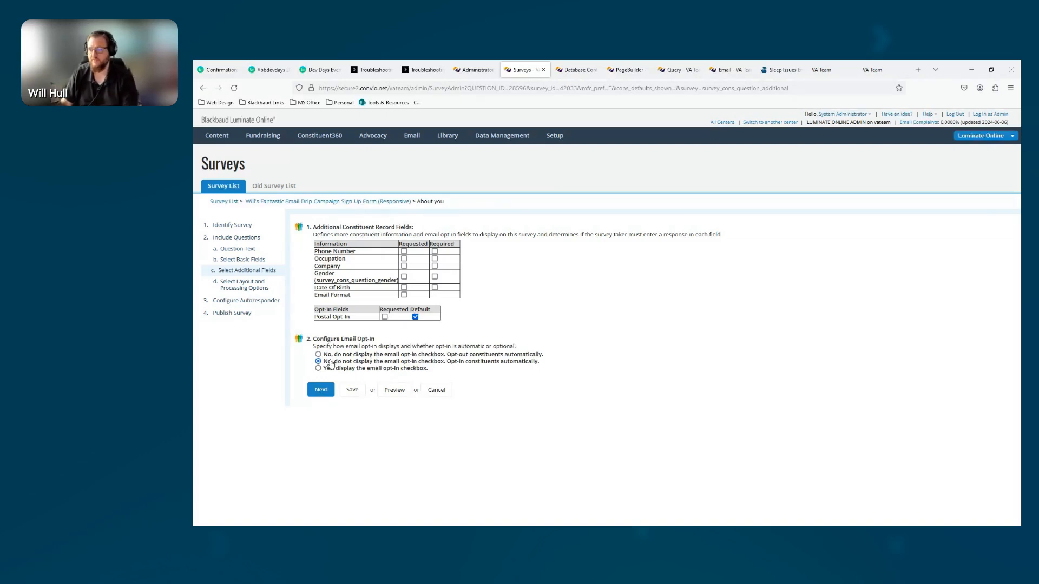
# Review the "About you" question's layout and processing options, including automatic login and duplicate email response processing
pyautogui.click(239, 285)
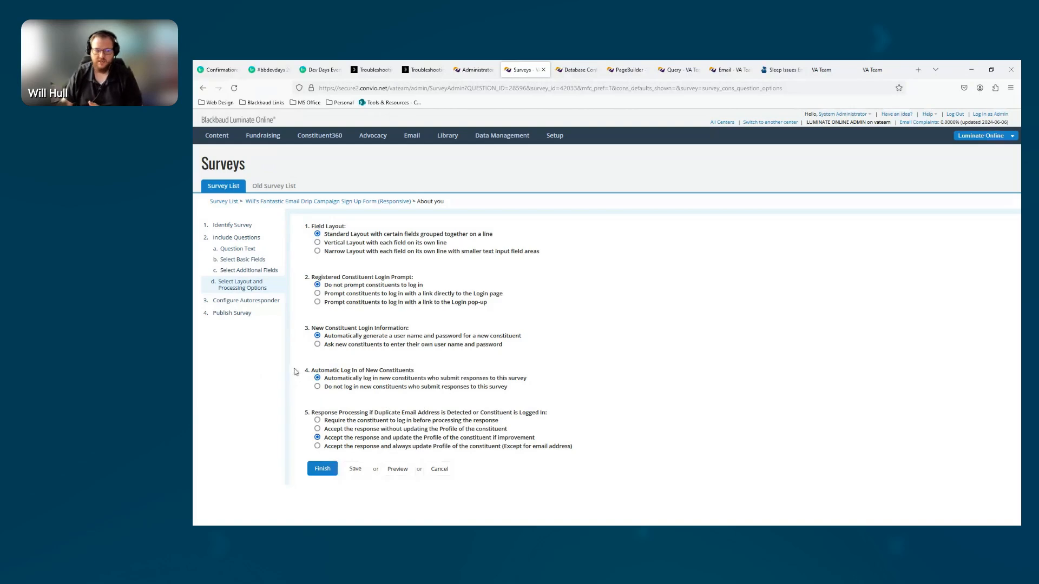
pyautogui.moveTo(415, 370); pyautogui.dragTo(335, 370)
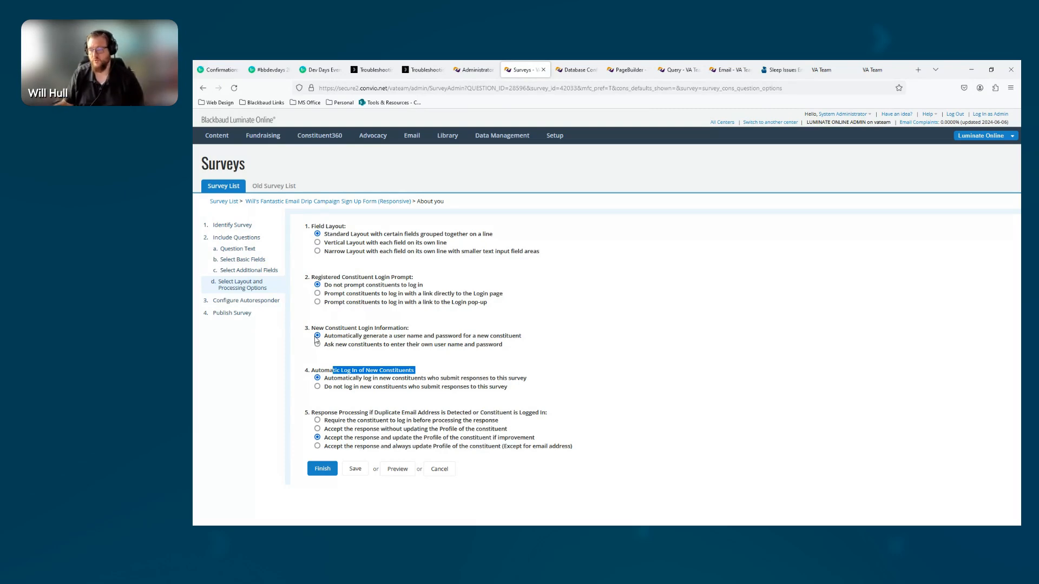
pyautogui.moveTo(309, 413); pyautogui.dragTo(558, 418)
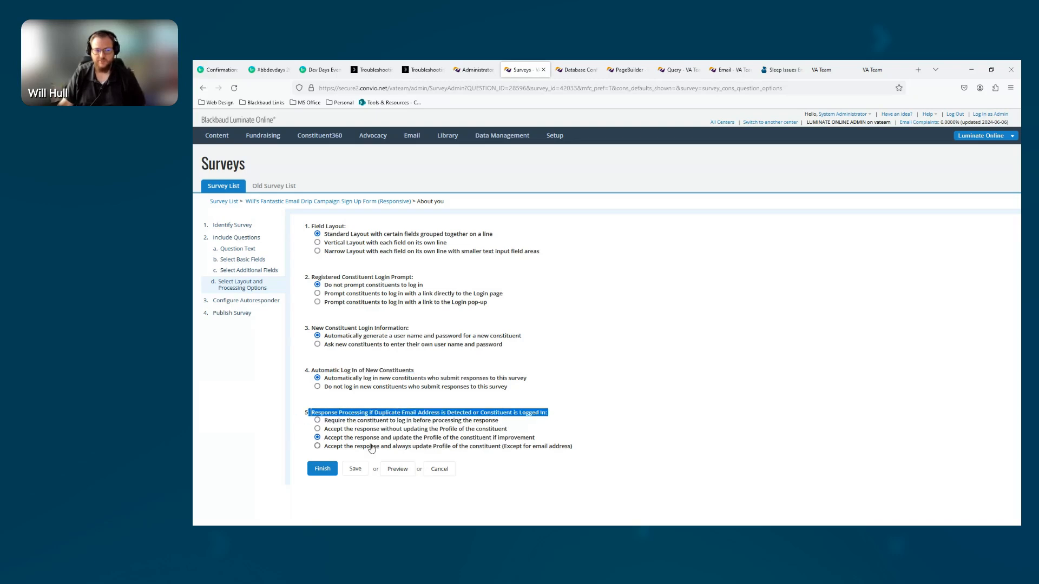
pyautogui.moveTo(539, 440); pyautogui.dragTo(327, 441)
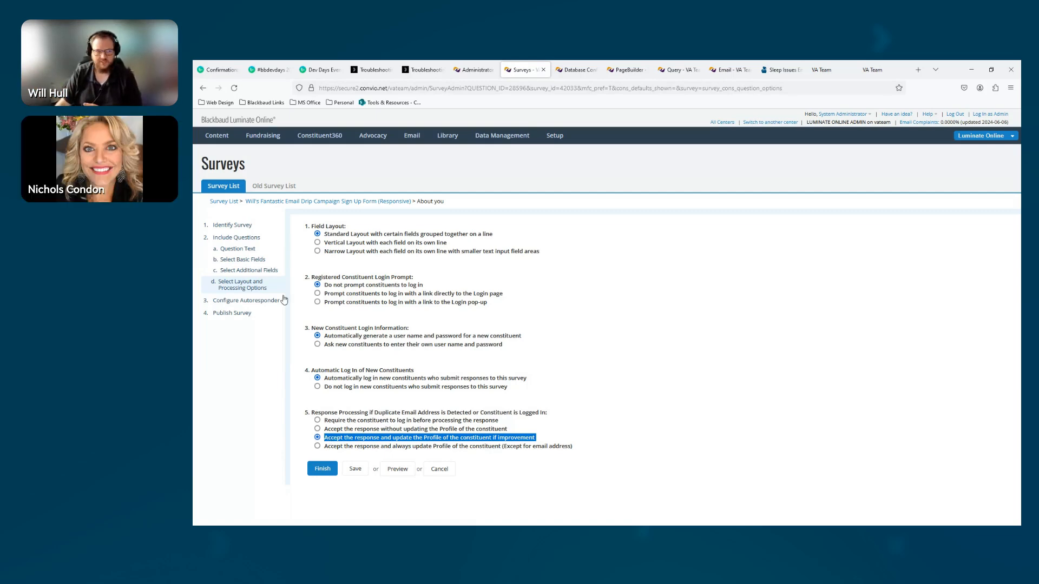
# Return to the survey's question list and open the "Date of submission" question to review its settings
pyautogui.click(252, 238)
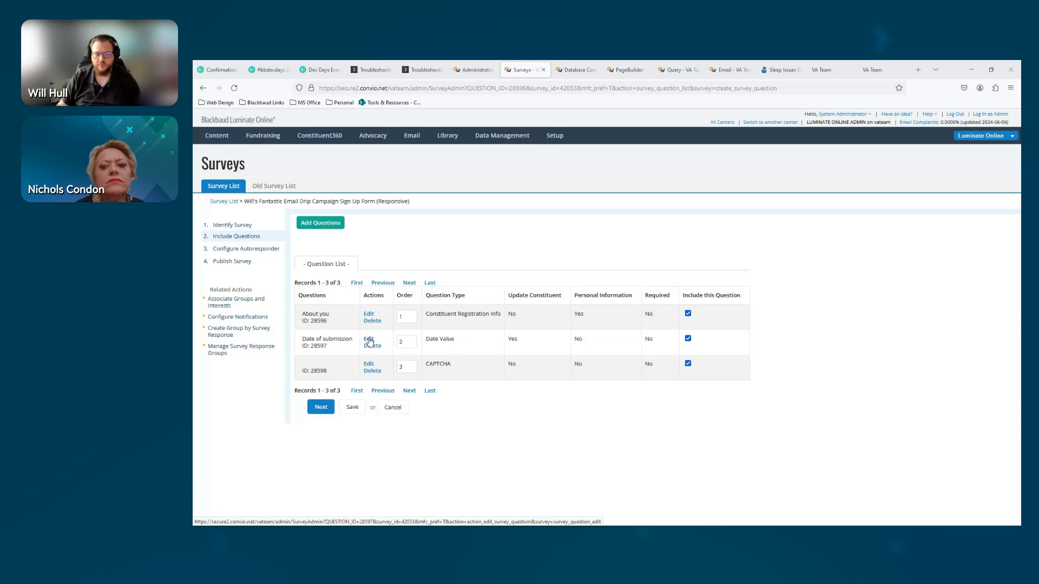
pyautogui.tripleClick(300, 344)
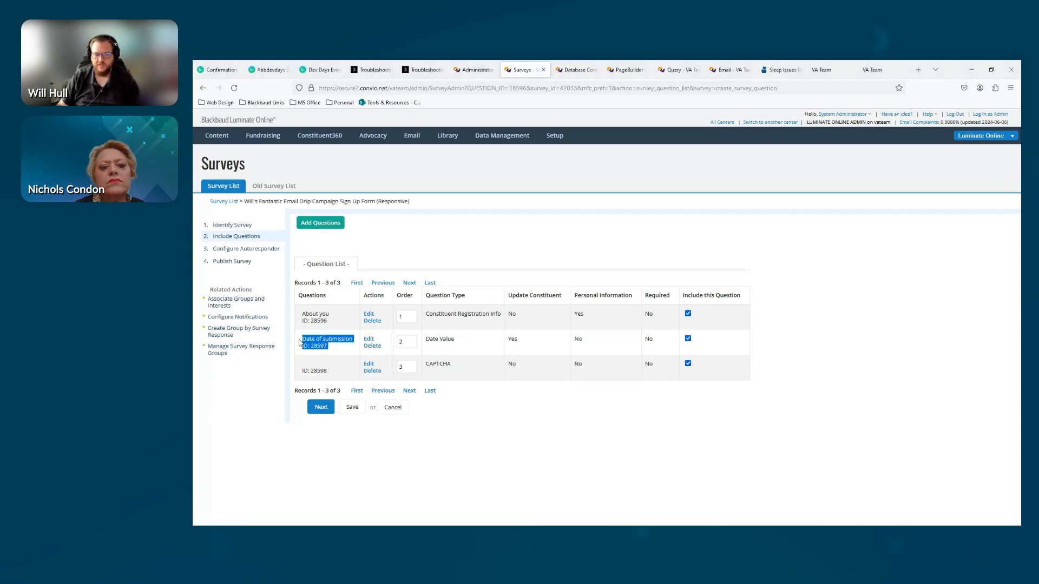
pyautogui.click(369, 340)
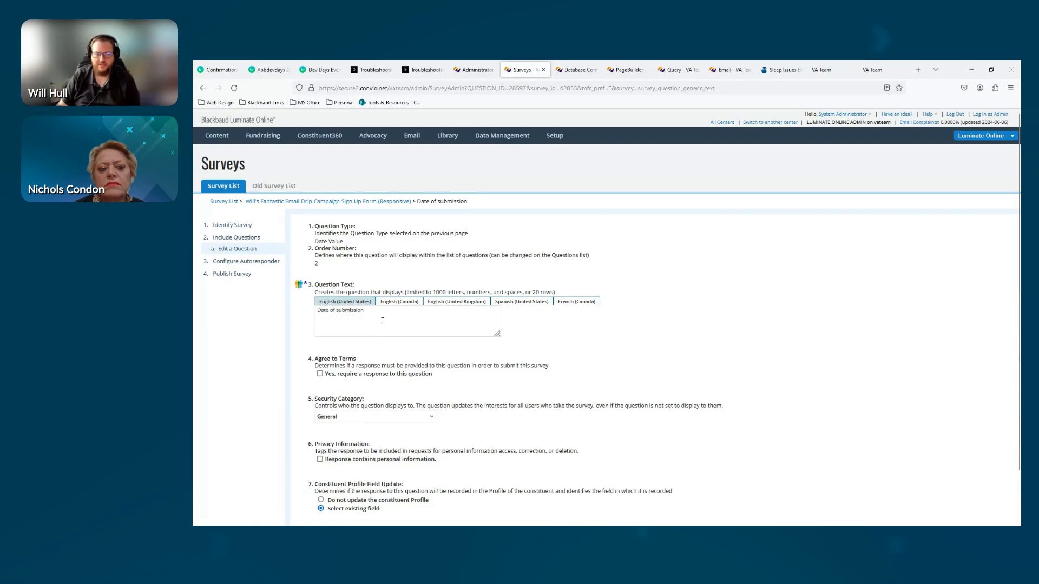
pyautogui.moveTo(382, 321); pyautogui.dragTo(311, 314)
pyautogui.scroll(-1, 301, 356)
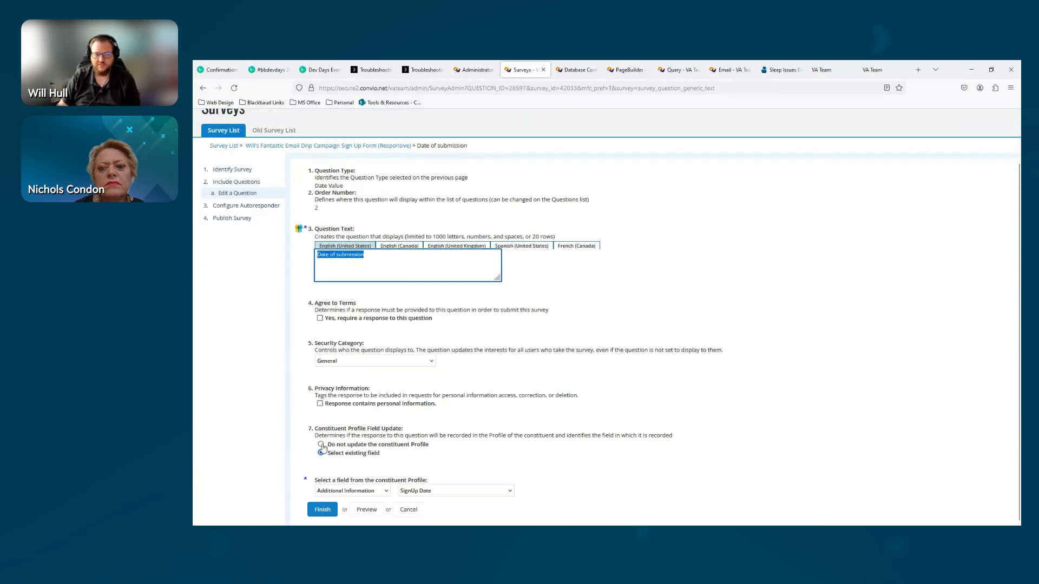
# Examine the profile field categories and date fields available for the "Date of submission" question's constituent profile update
pyautogui.click(350, 492)
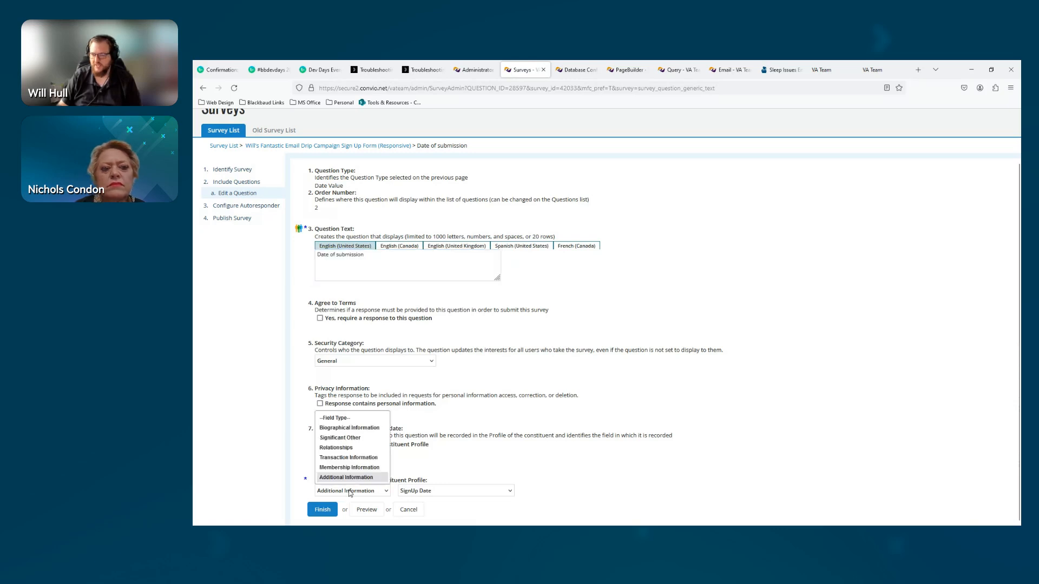
pyautogui.click(454, 489)
pyautogui.click(453, 490)
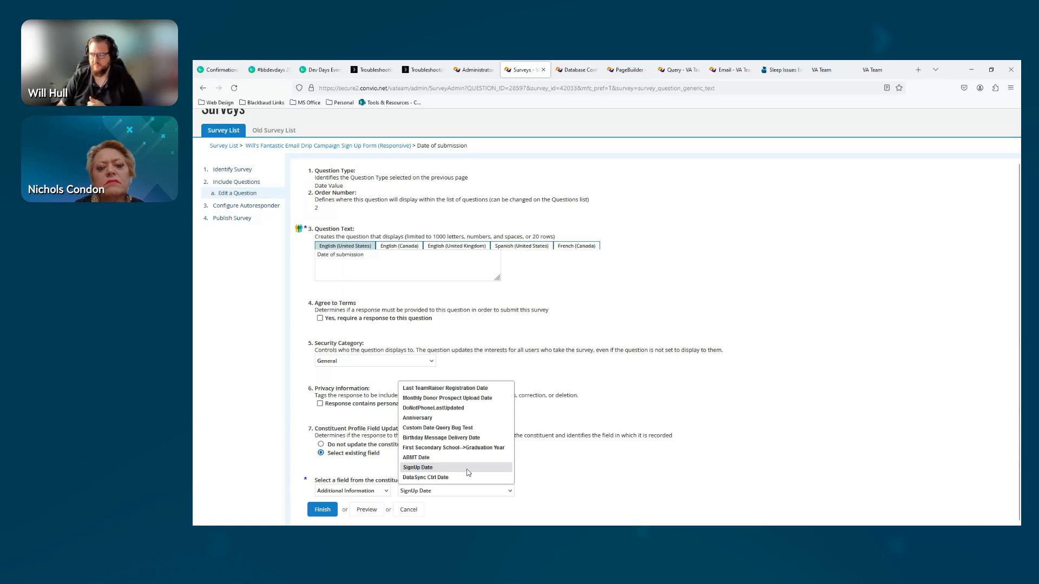
pyautogui.click(620, 463)
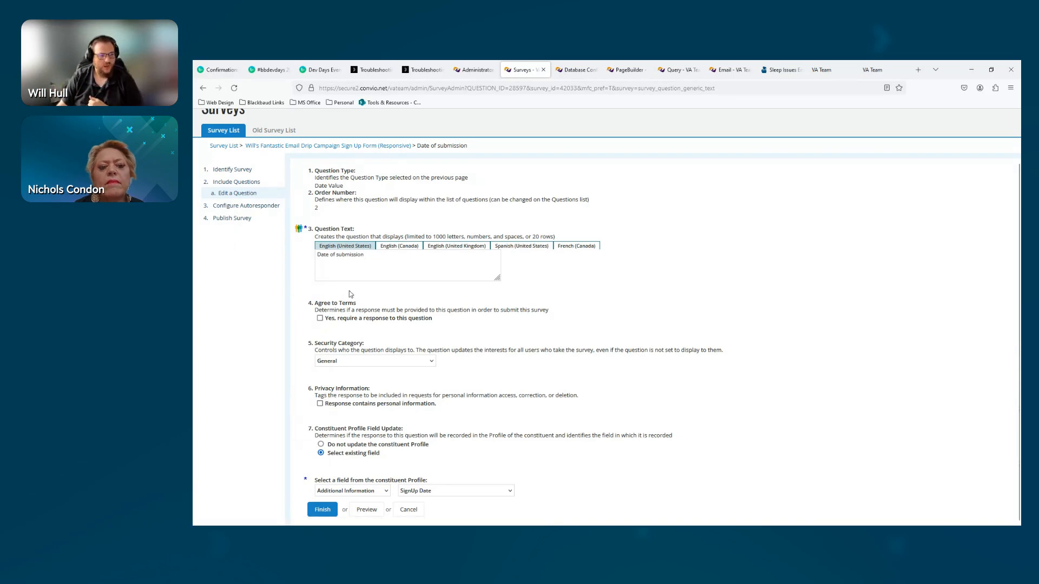
pyautogui.moveTo(376, 257); pyautogui.dragTo(308, 255)
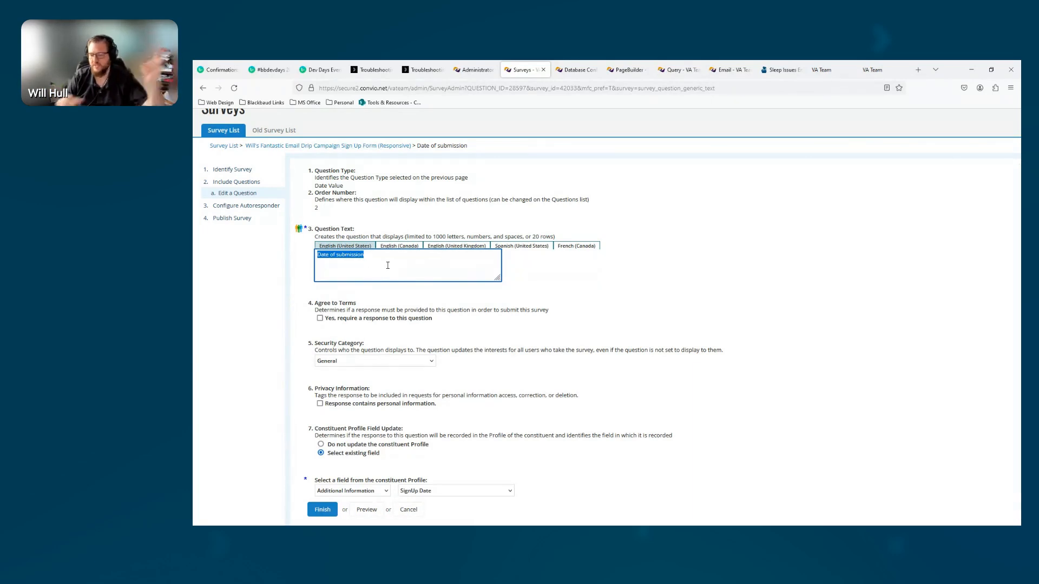
# Reload the published sleep email series and volunteer sign-up pages to check how their forms display
pyautogui.click(774, 68)
pyautogui.scroll(-5, 419, 222)
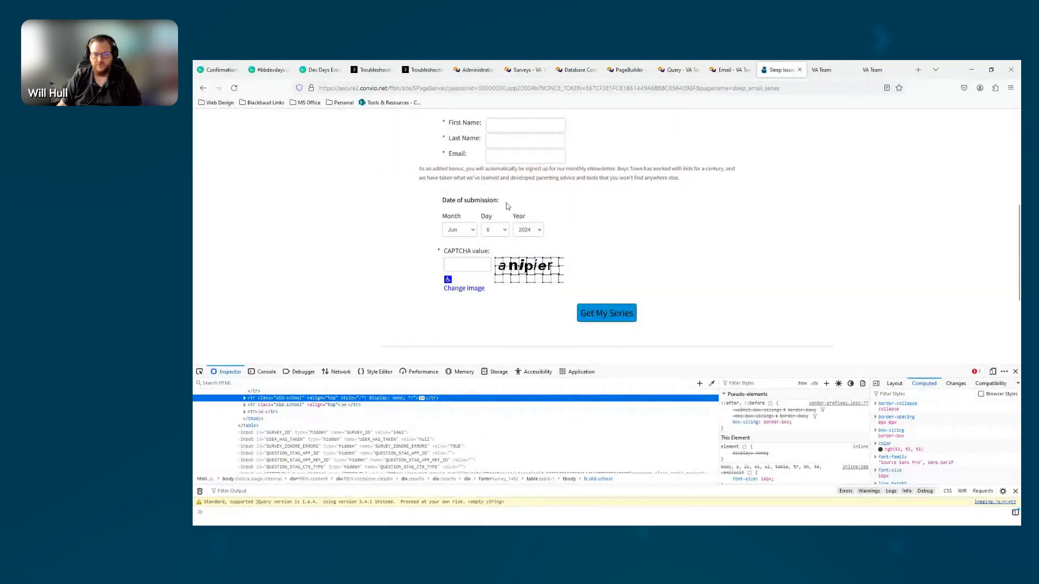
pyautogui.press('F5')
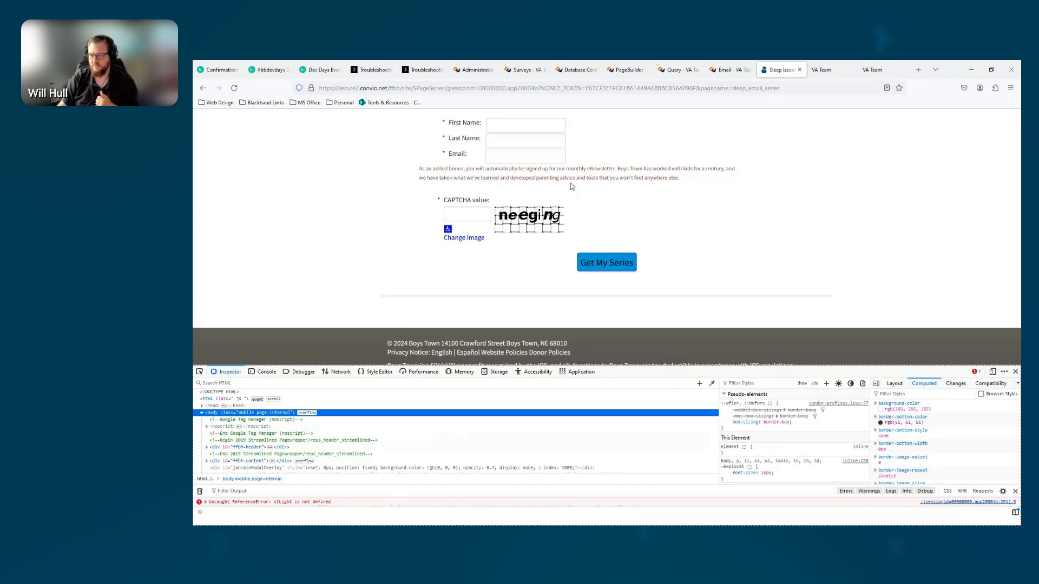
pyautogui.click(830, 74)
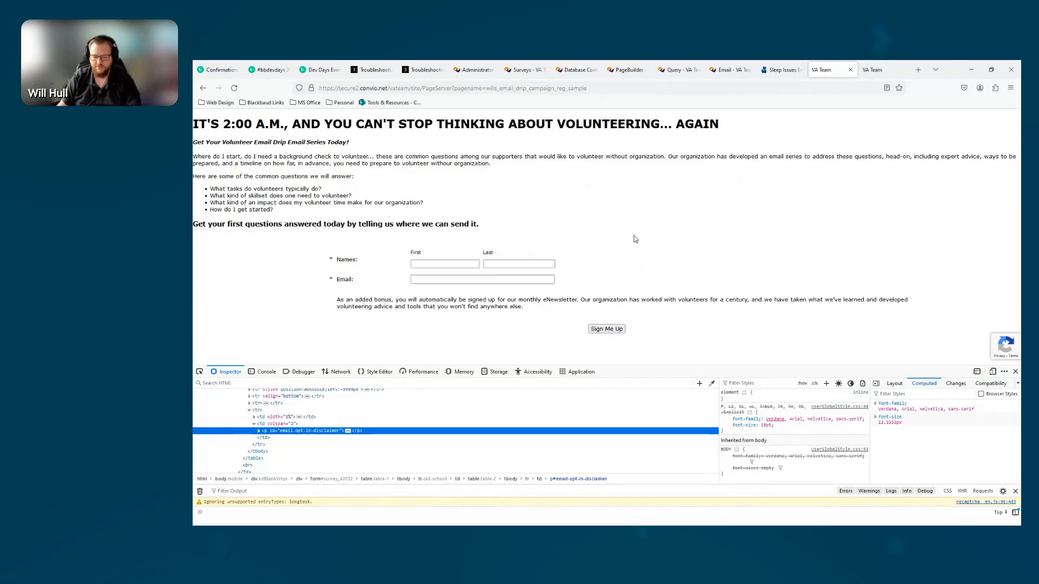
pyautogui.press('F5')
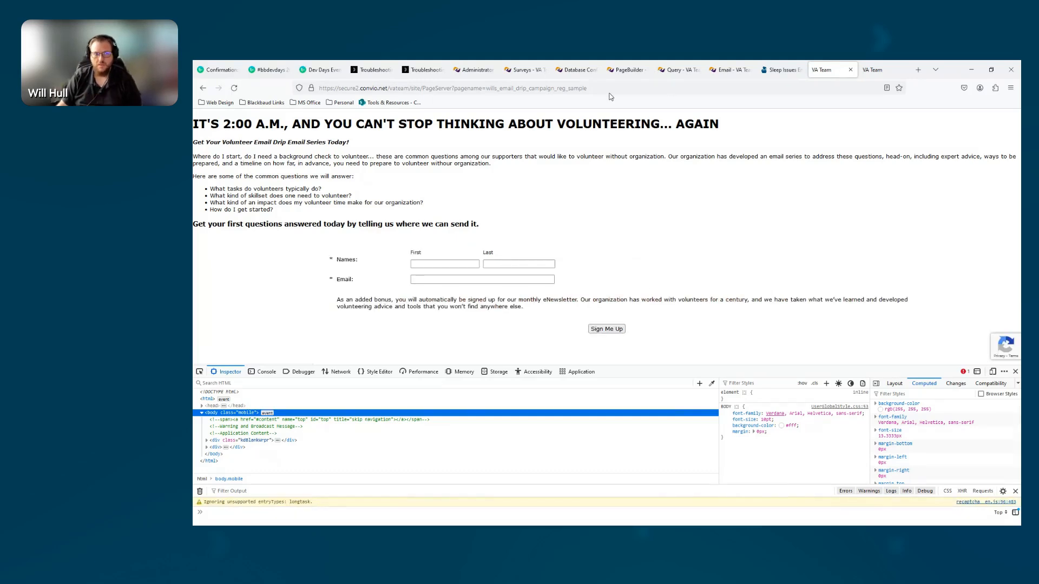
# Compare the survey's question list with the form on the published volunteer sign-up page
pyautogui.click(526, 73)
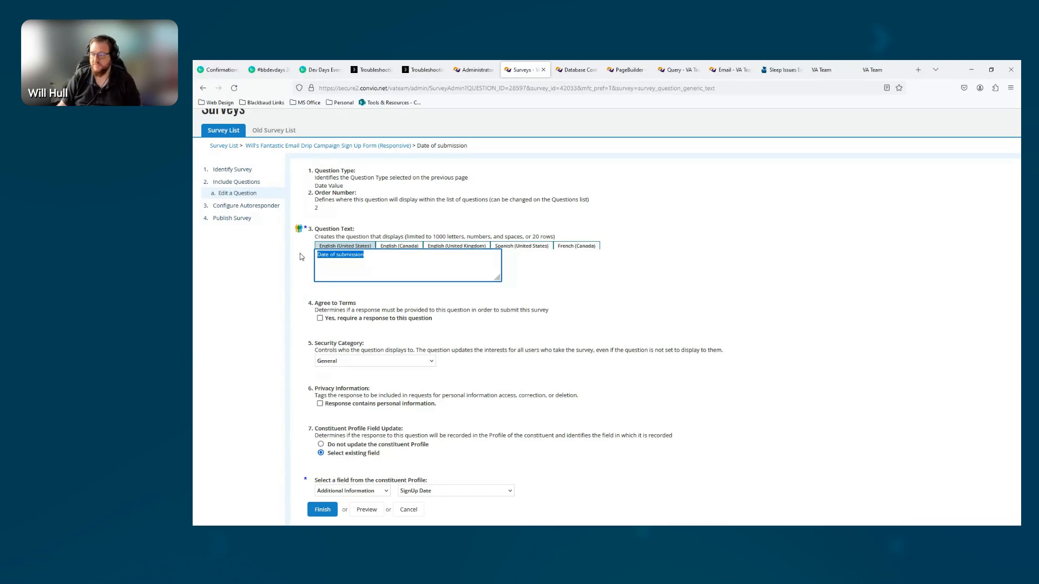
pyautogui.click(227, 186)
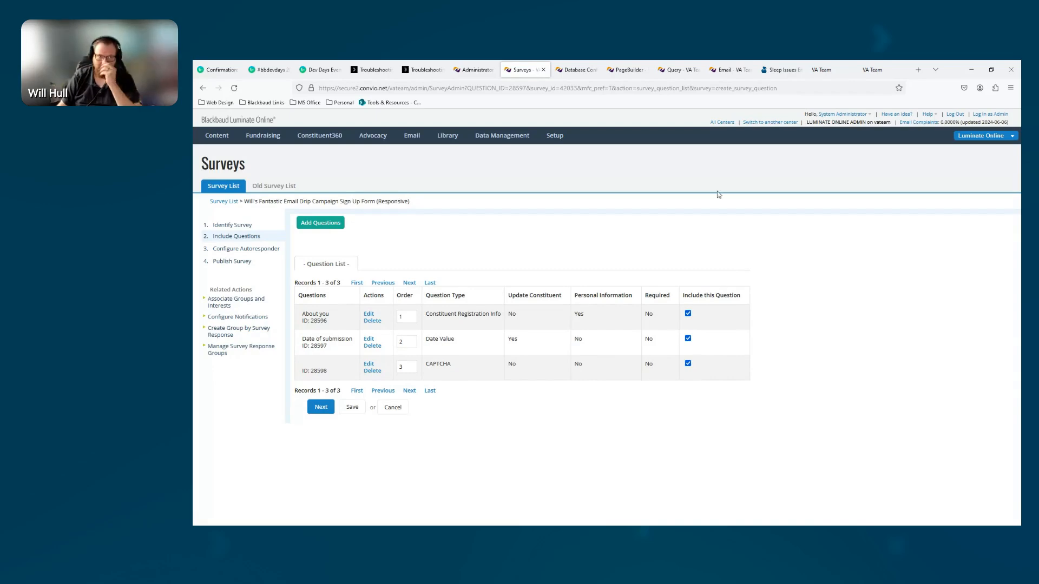
pyautogui.click(823, 70)
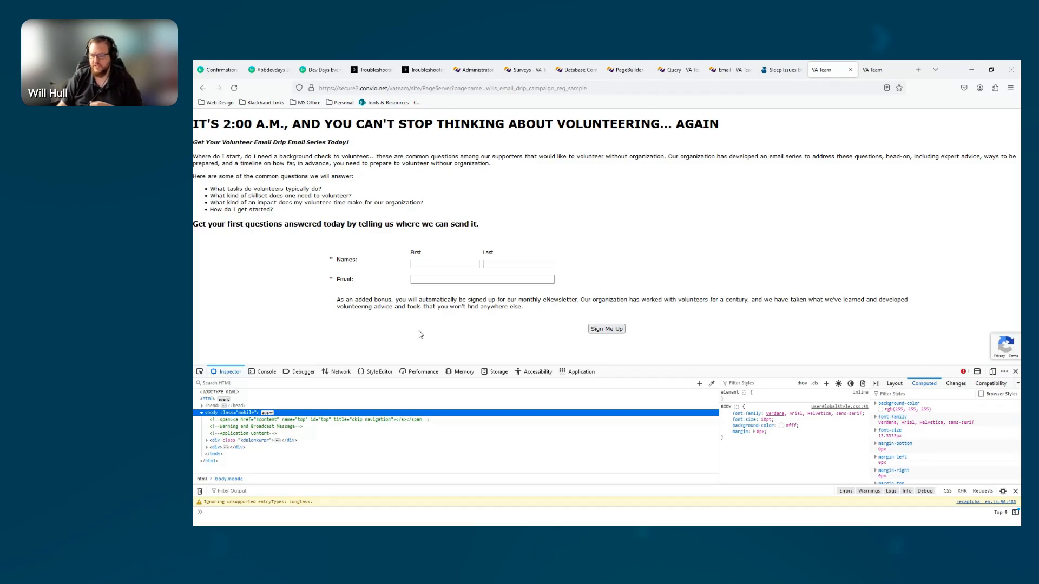
# Look over the reCAPTCHA badge and the name and email fields on the published volunteer sign-up form
pyautogui.moveTo(993, 347)
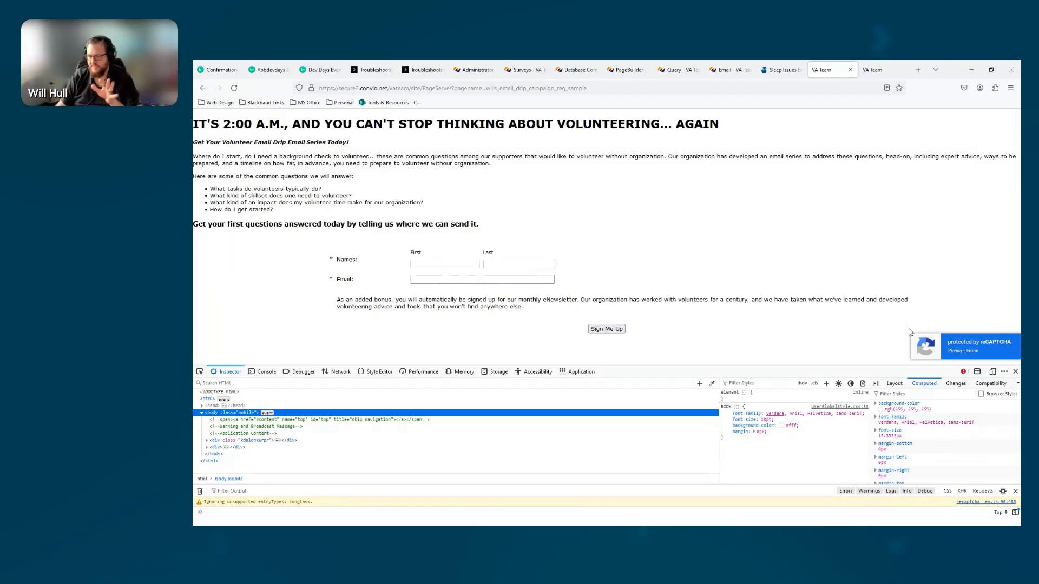
pyautogui.click(487, 279)
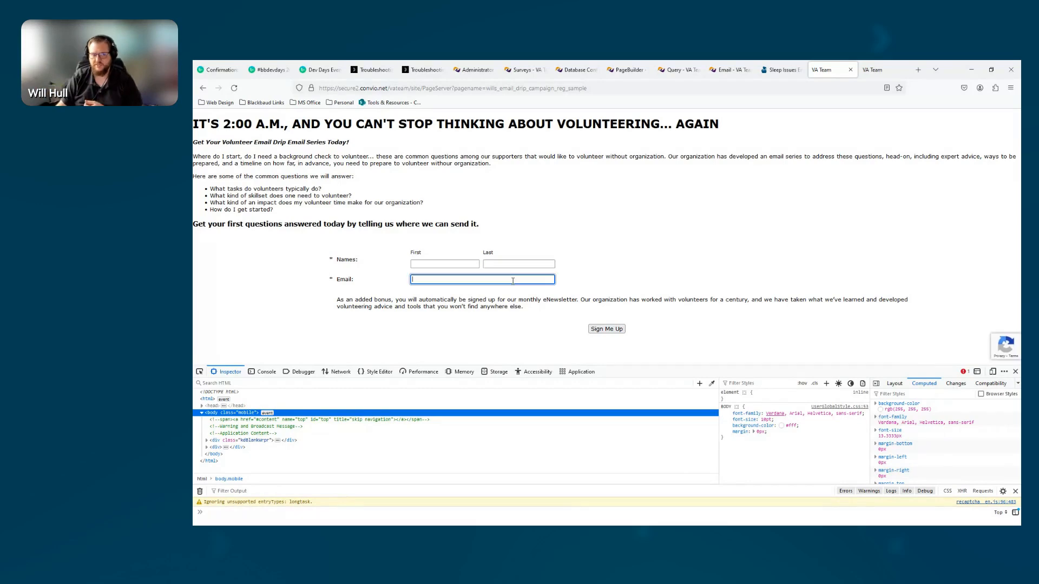
pyautogui.click(476, 264)
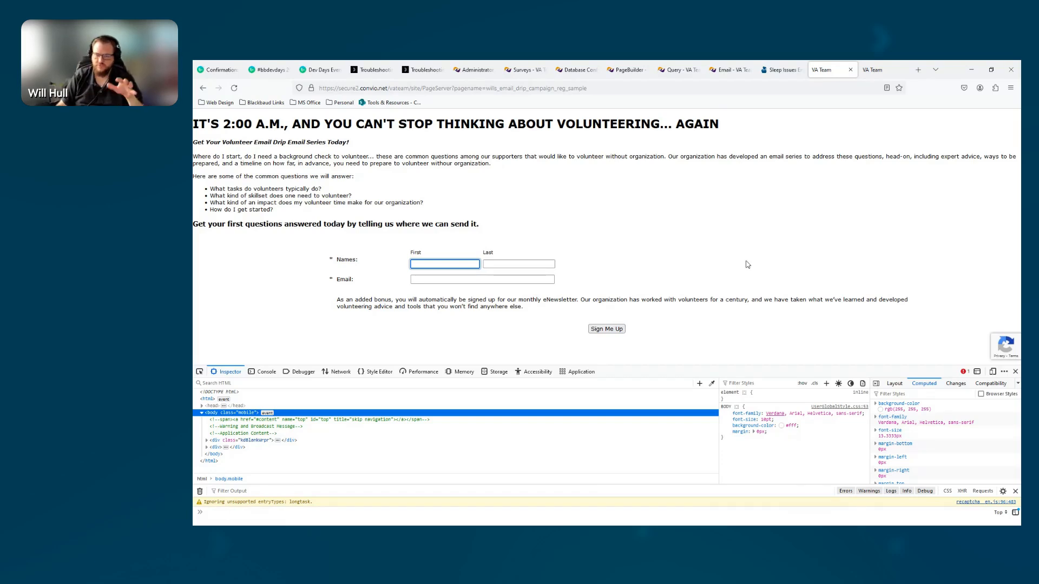
# Inspect the form's HTML, disable the display: none style on the hidden "Date of submission" row, and expand that row's markup
pyautogui.rightClick(487, 303)
pyautogui.click(503, 411)
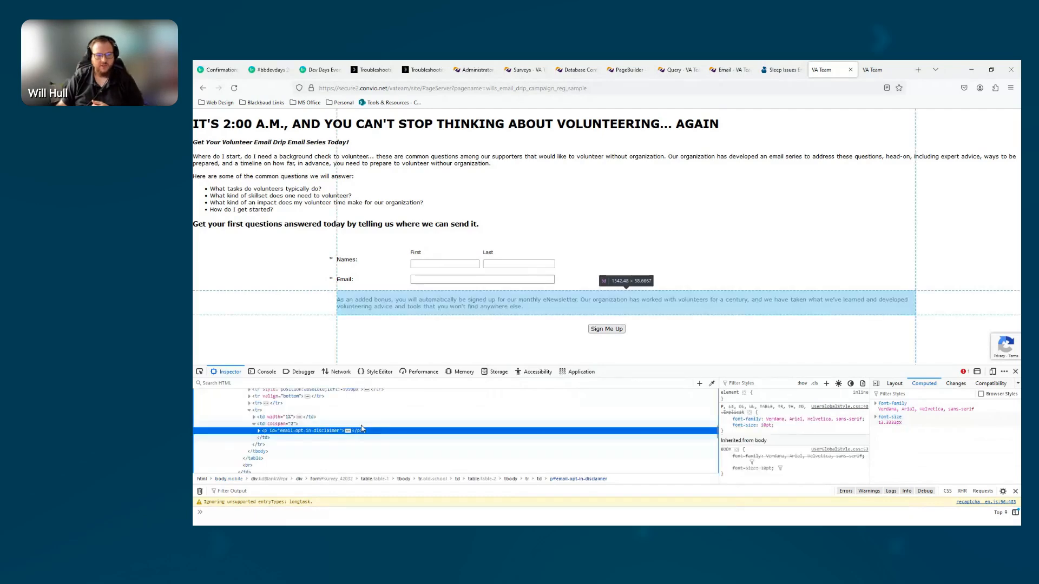
pyautogui.scroll(-3, 349, 430)
pyautogui.click(289, 399)
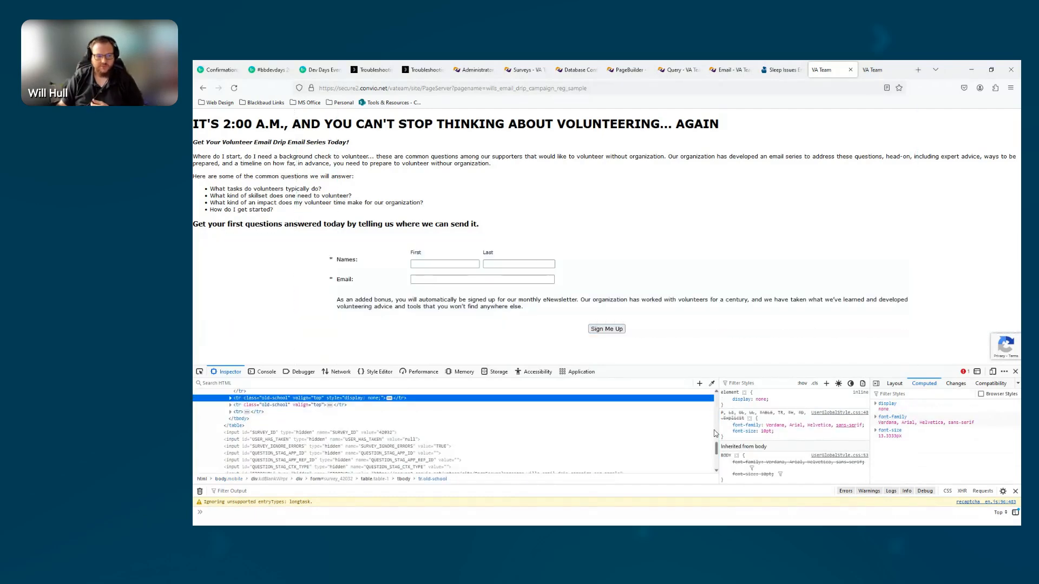
pyautogui.click(726, 400)
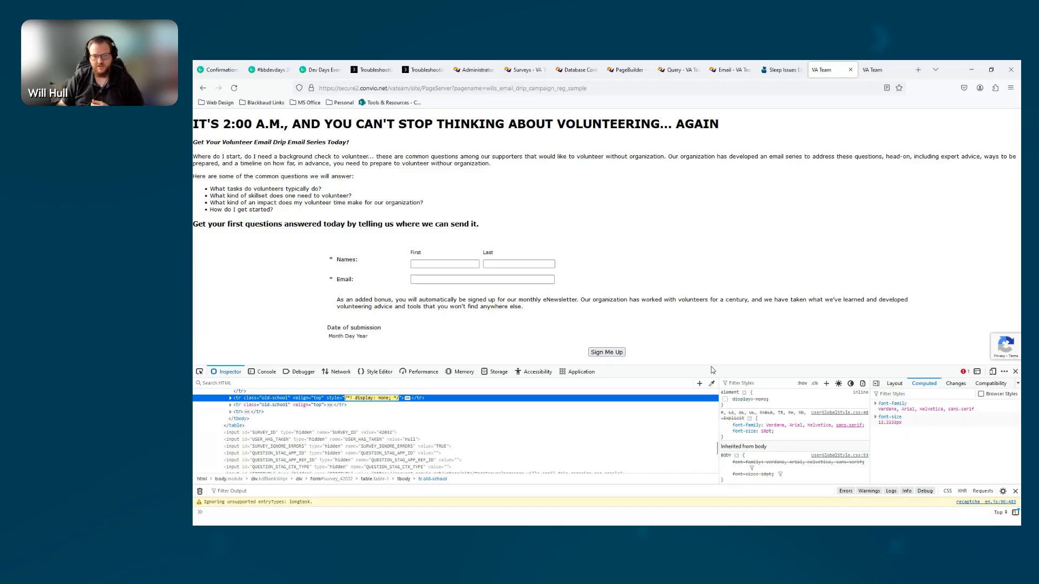
pyautogui.click(230, 398)
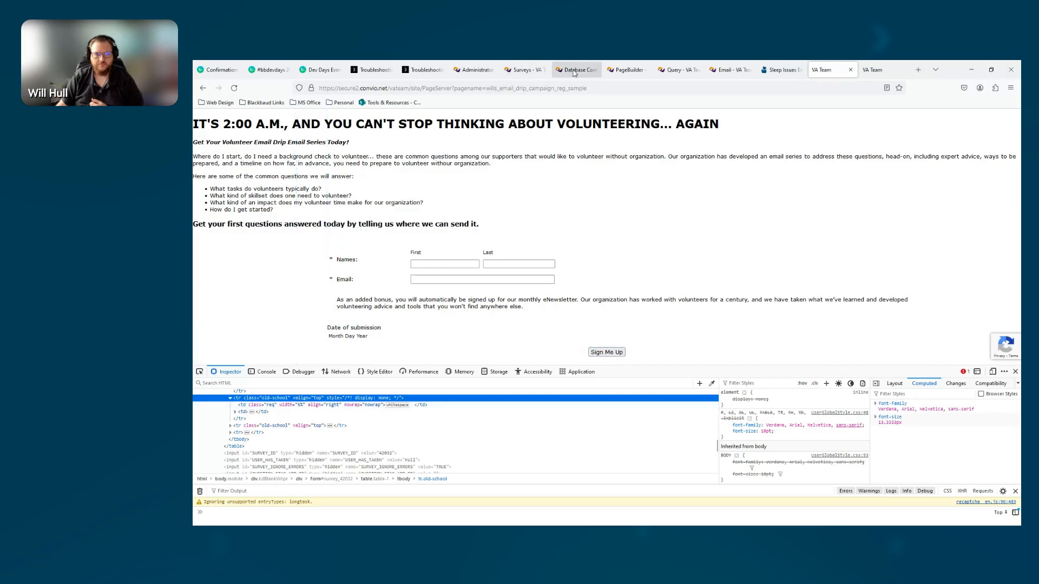
# Compare the wills_email_drip_campaign_reg_sample and wills_email_drip_campaign_responsive_sample entries in the PageBuilder page list
pyautogui.click(613, 75)
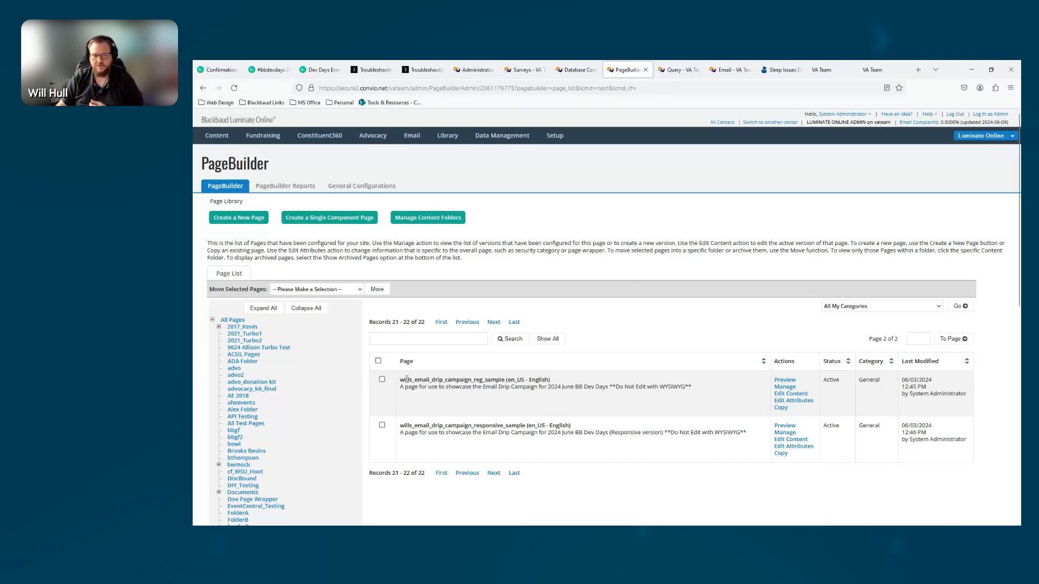
pyautogui.moveTo(400, 384); pyautogui.dragTo(563, 382)
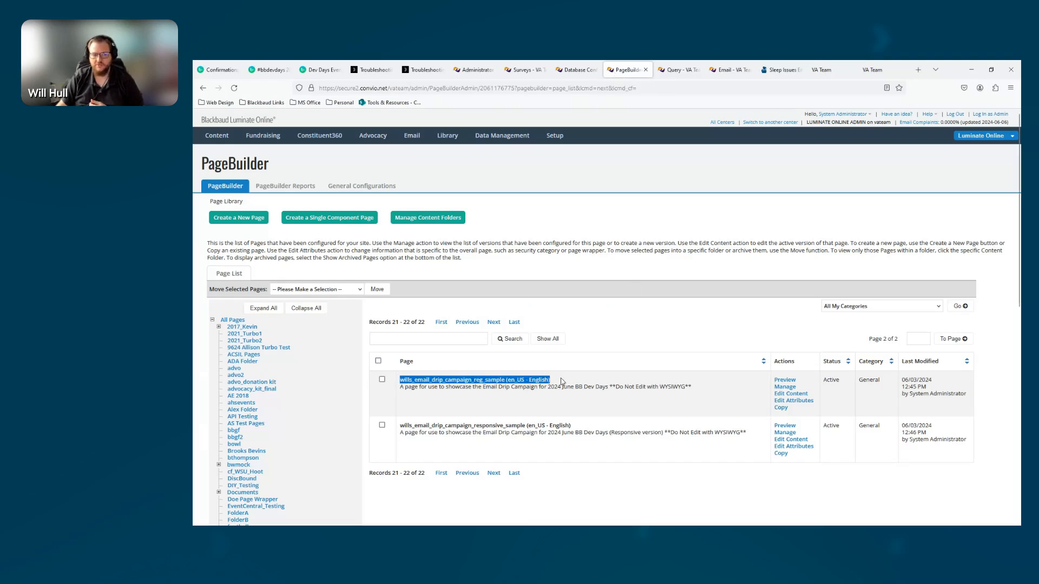
pyautogui.moveTo(401, 426); pyautogui.dragTo(580, 426)
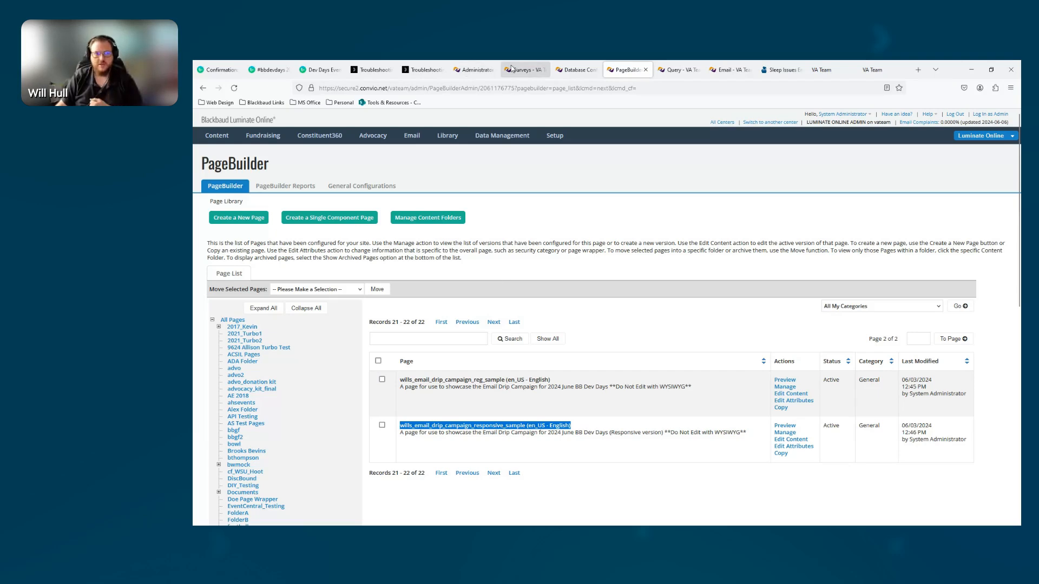
# Open the responsive sign-up survey's identification settings and examine its Survey Layout option
pyautogui.click(528, 72)
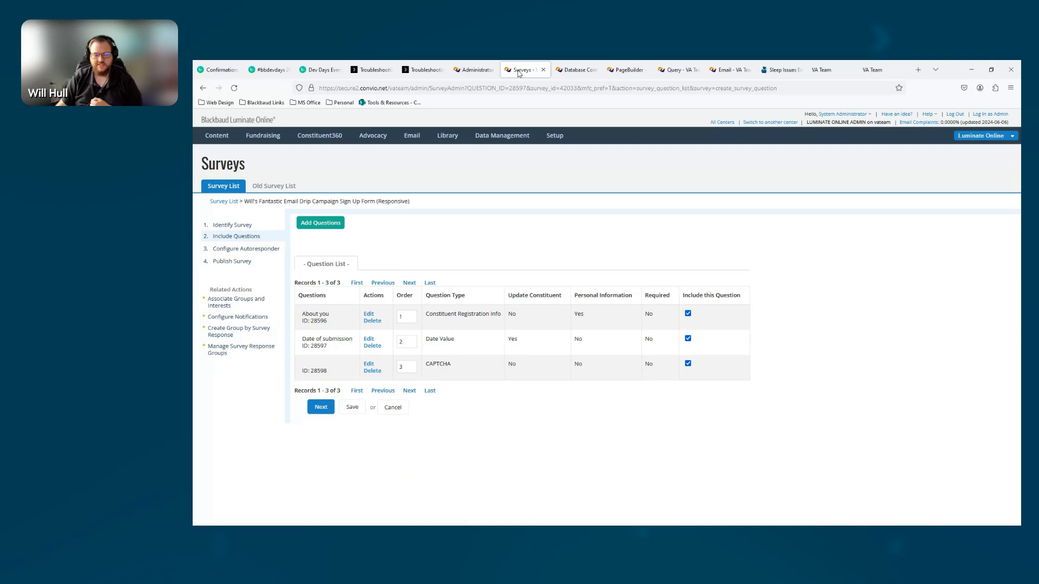
pyautogui.click(226, 226)
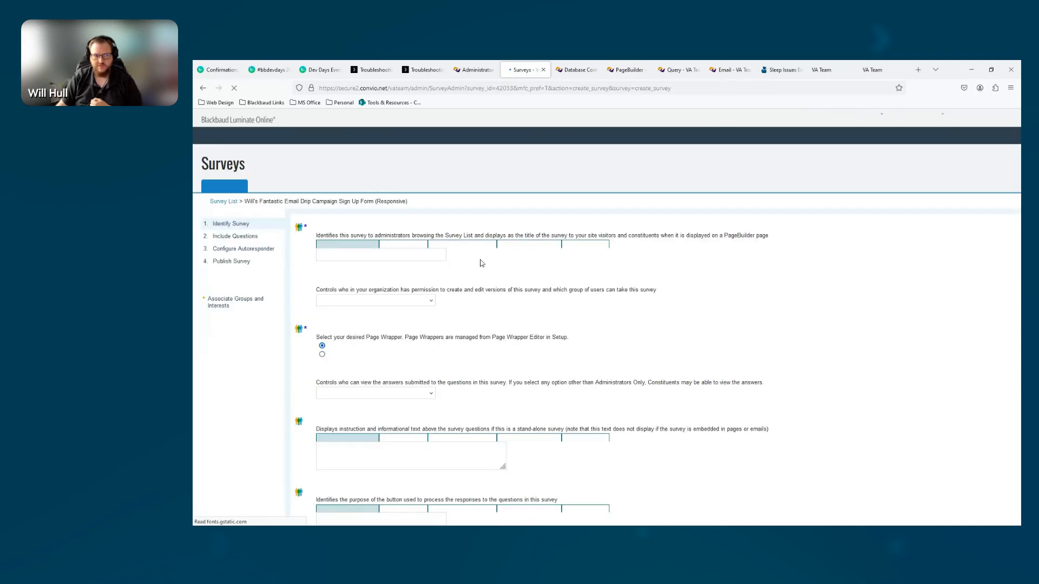
pyautogui.scroll(-10, 460, 265)
pyautogui.scroll(-3, 460, 266)
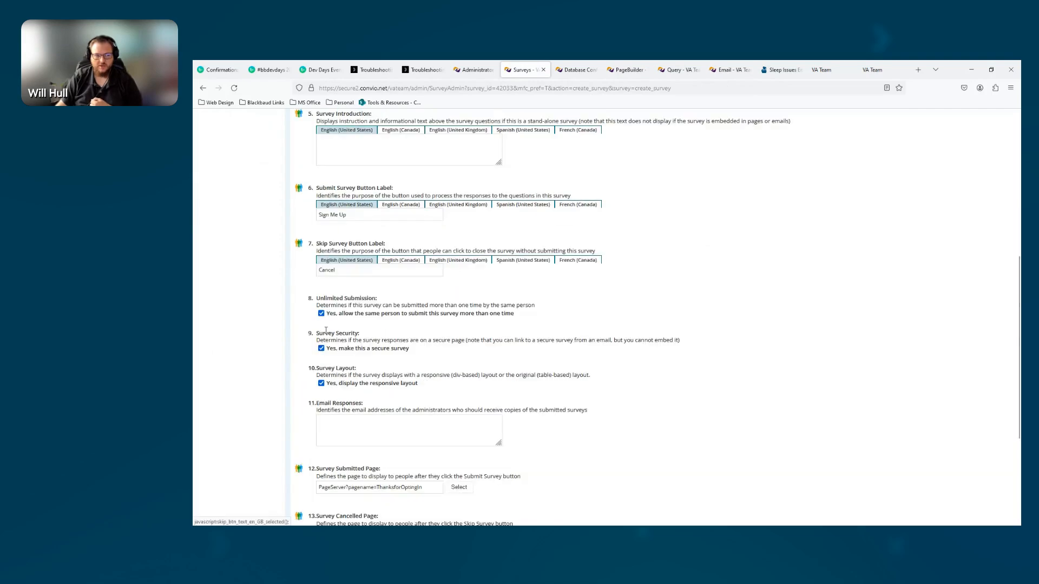
pyautogui.moveTo(306, 369); pyautogui.dragTo(603, 379)
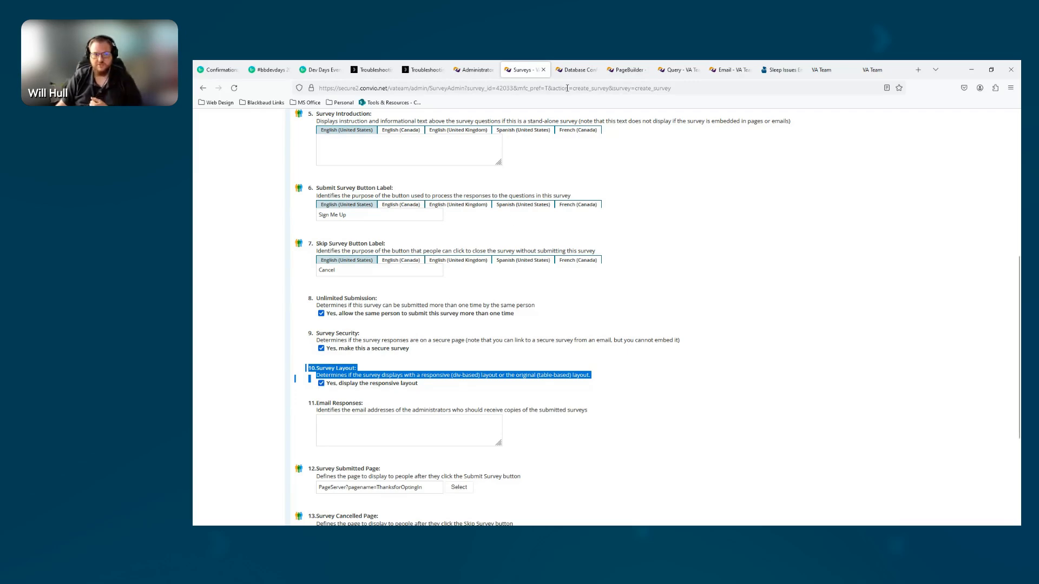
# Open the content of the wills_email_drip_campaign_reg_sample page for editing and bring up its HTML component
pyautogui.click(628, 70)
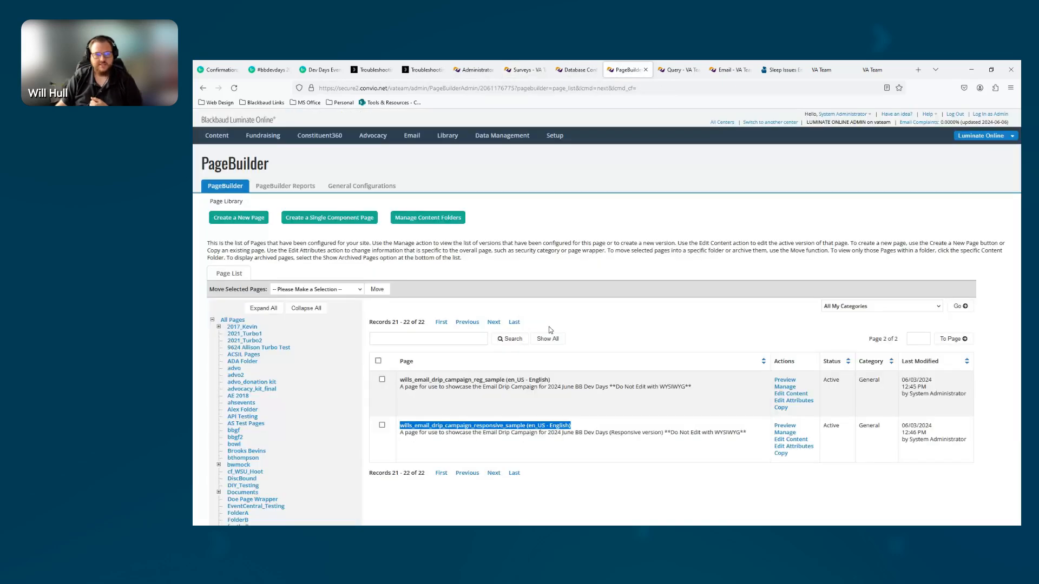
pyautogui.click(787, 397)
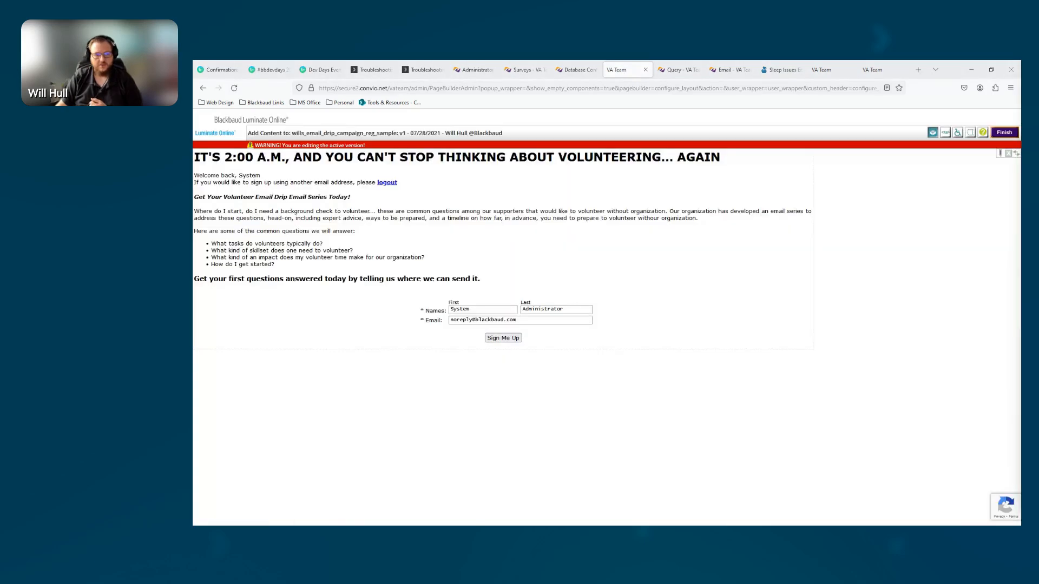
pyautogui.moveTo(1021, 102); pyautogui.dragTo(562, 111)
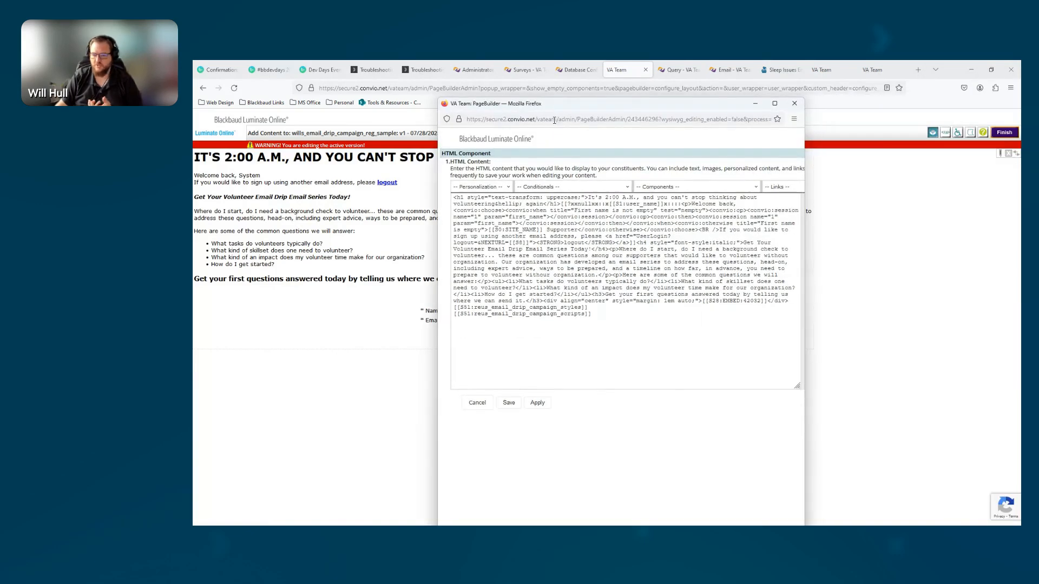
# Examine the page's introductory HTML, including the user name conditional and the site name tag used for supporters without a first name
pyautogui.moveTo(453, 197); pyautogui.dragTo(544, 299)
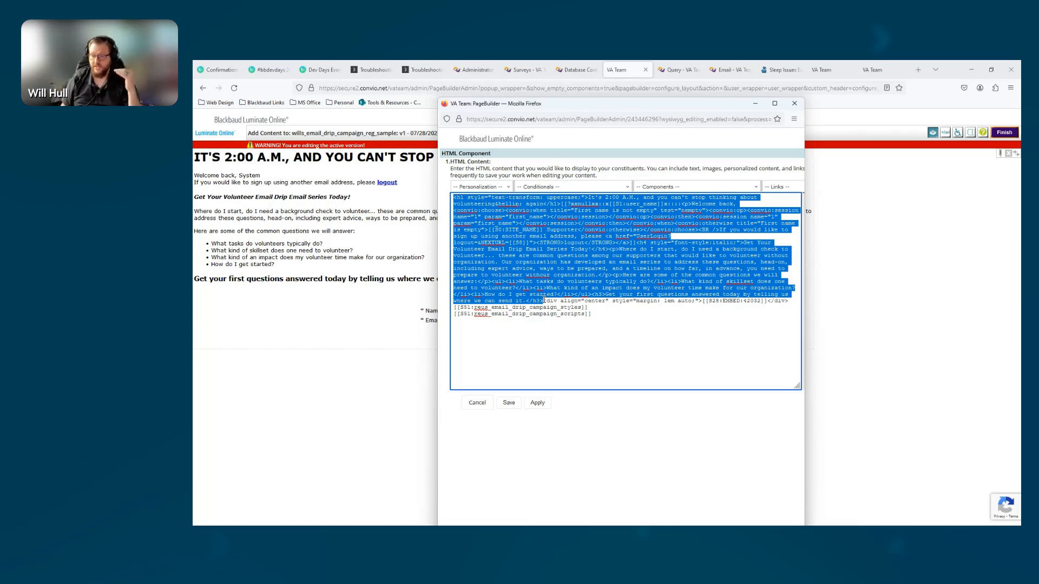
pyautogui.click(637, 207)
pyautogui.moveTo(563, 205); pyautogui.dragTo(682, 205)
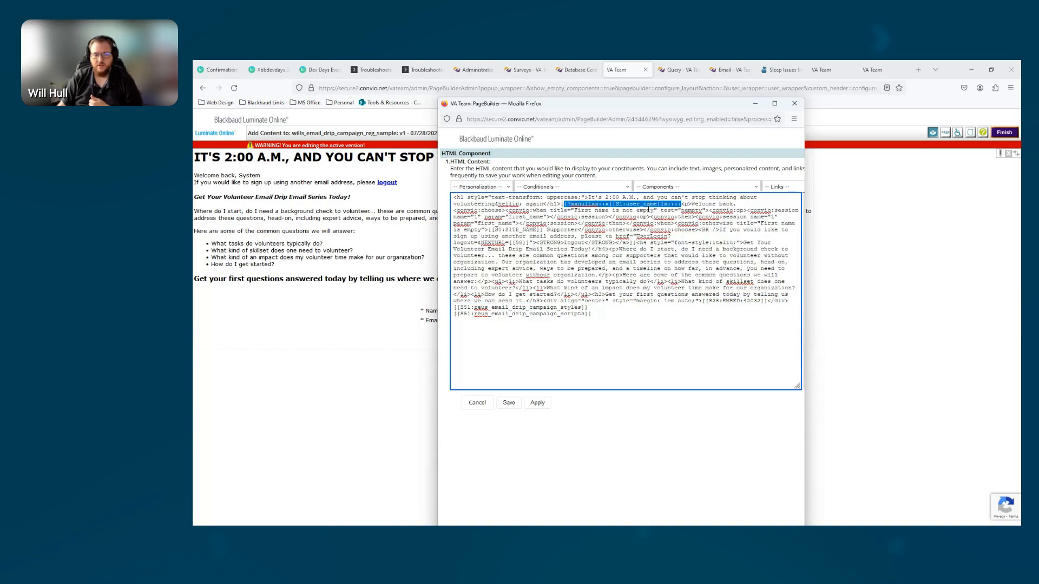
pyautogui.click(580, 209)
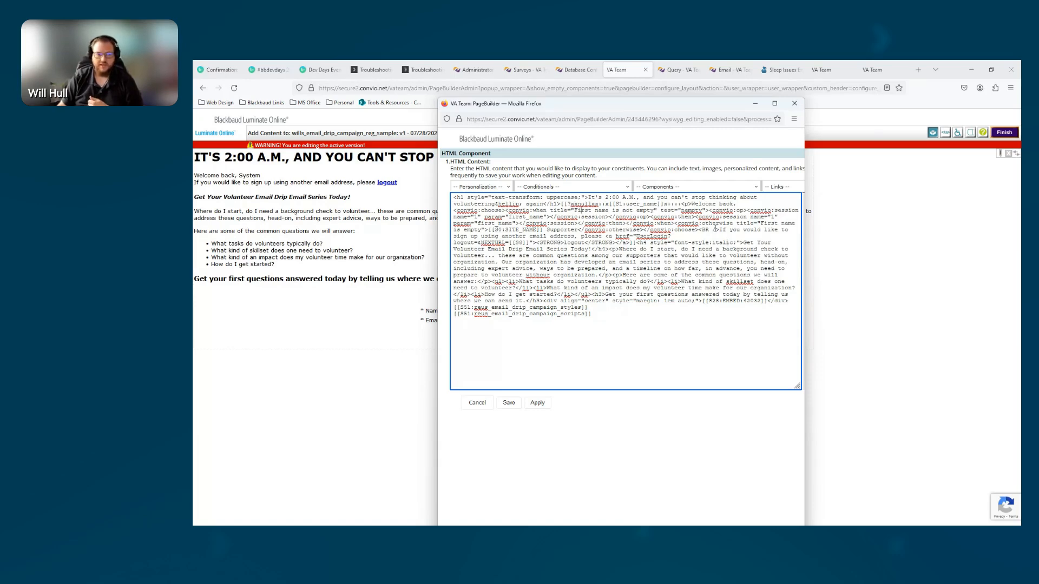
pyautogui.moveTo(546, 231); pyautogui.dragTo(581, 231)
pyautogui.moveTo(489, 229); pyautogui.dragTo(544, 231)
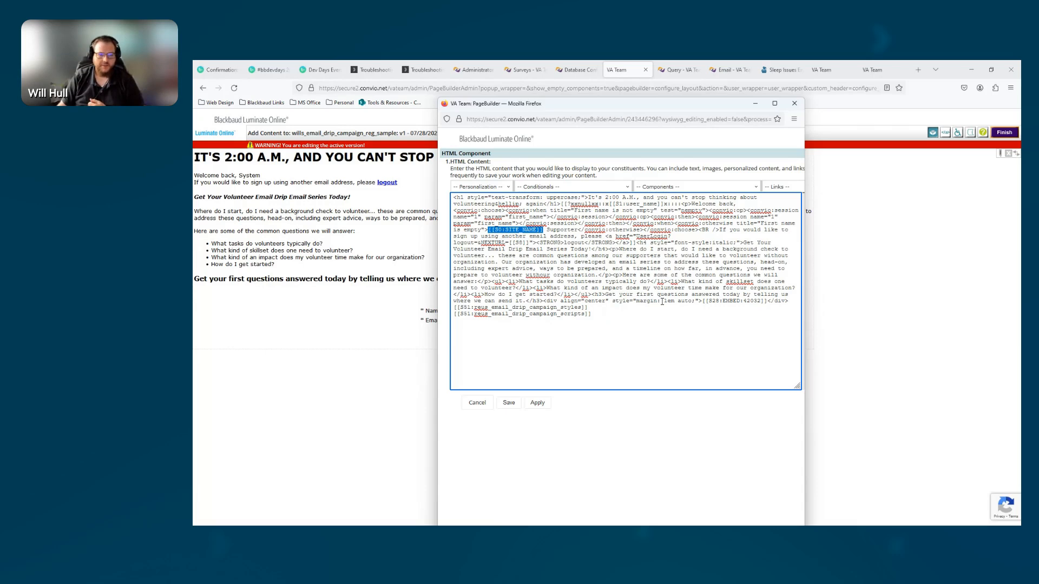
# Compare the survey ID in the page's EMBED tag with the survey_id parameter in the survey's web address
pyautogui.moveTo(546, 301); pyautogui.dragTo(760, 302)
pyautogui.click(725, 308)
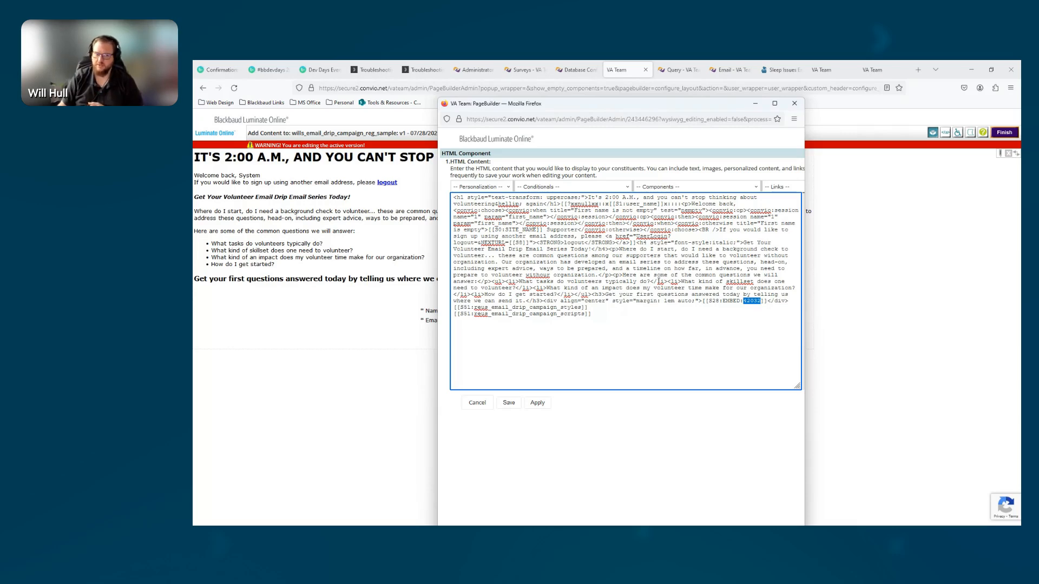
pyautogui.click(518, 70)
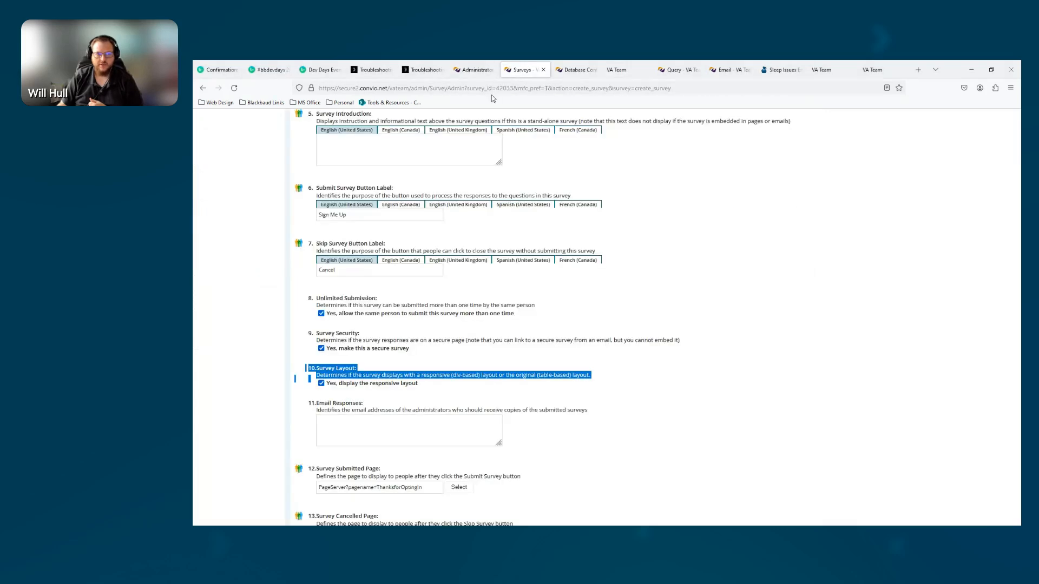
pyautogui.click(466, 88)
pyautogui.moveTo(469, 89); pyautogui.dragTo(514, 89)
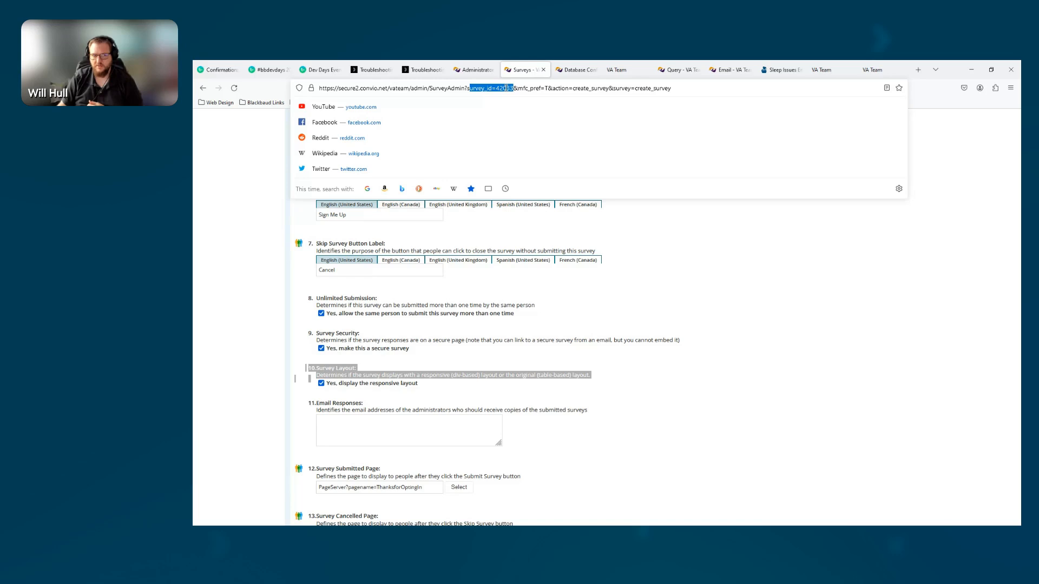
pyautogui.click(497, 88)
pyautogui.doubleClick(509, 88)
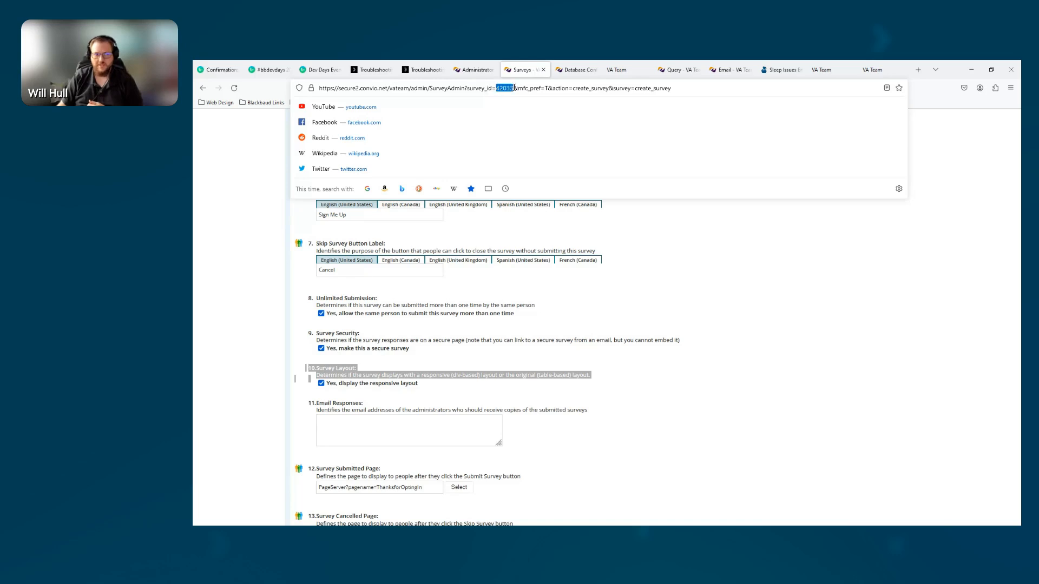
# Return to the HTML component, review the reusable page references, and copy the name reus_email_drip_campaign_scripts
pyautogui.hotkey('alt', 'Tab')
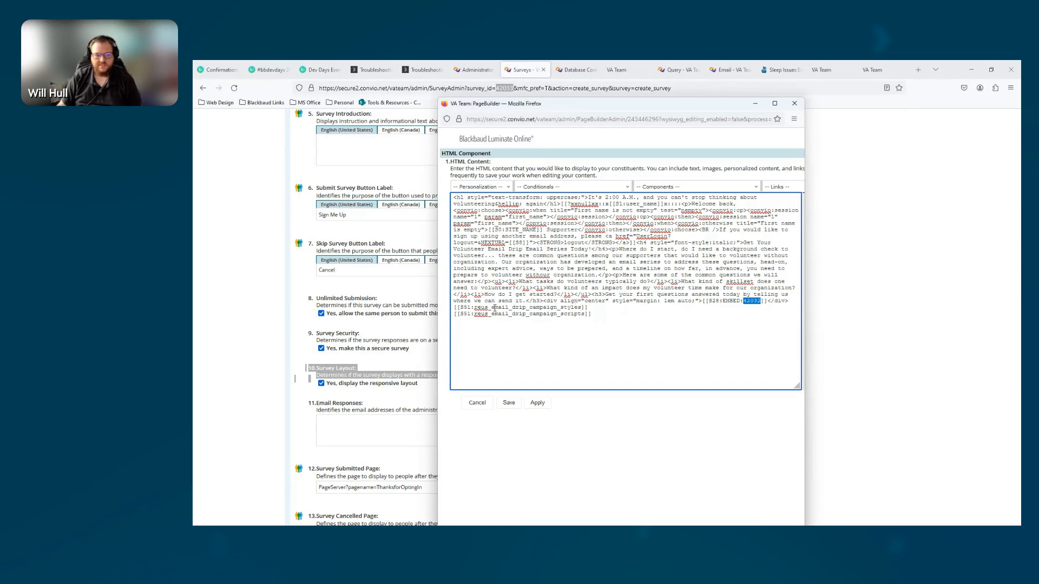
pyautogui.moveTo(454, 307)
pyautogui.mouseDown()
pyautogui.moveTo(600, 315)
pyautogui.moveTo(453, 319)
pyautogui.mouseUp()
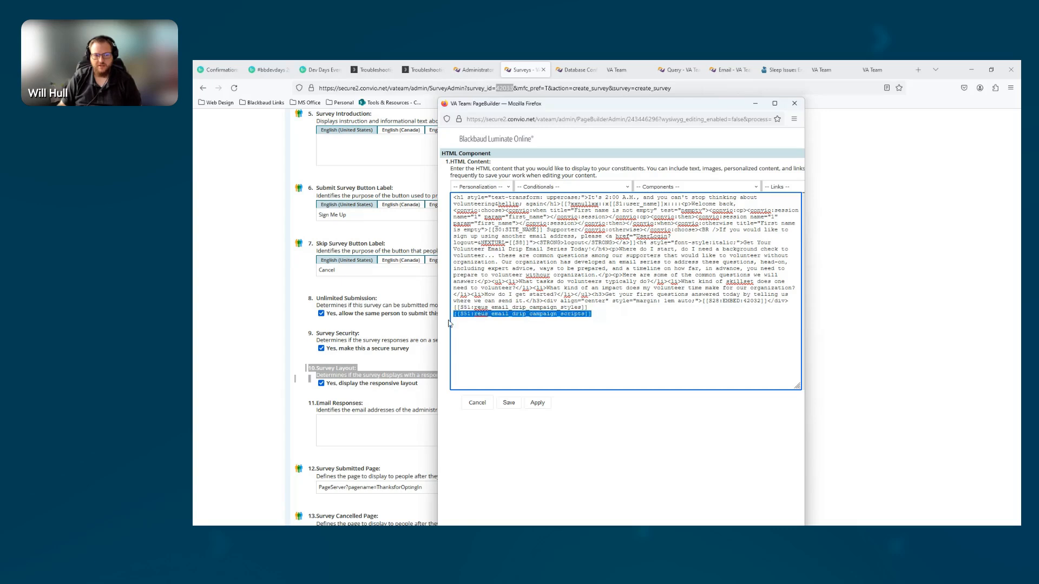
pyautogui.click(523, 316)
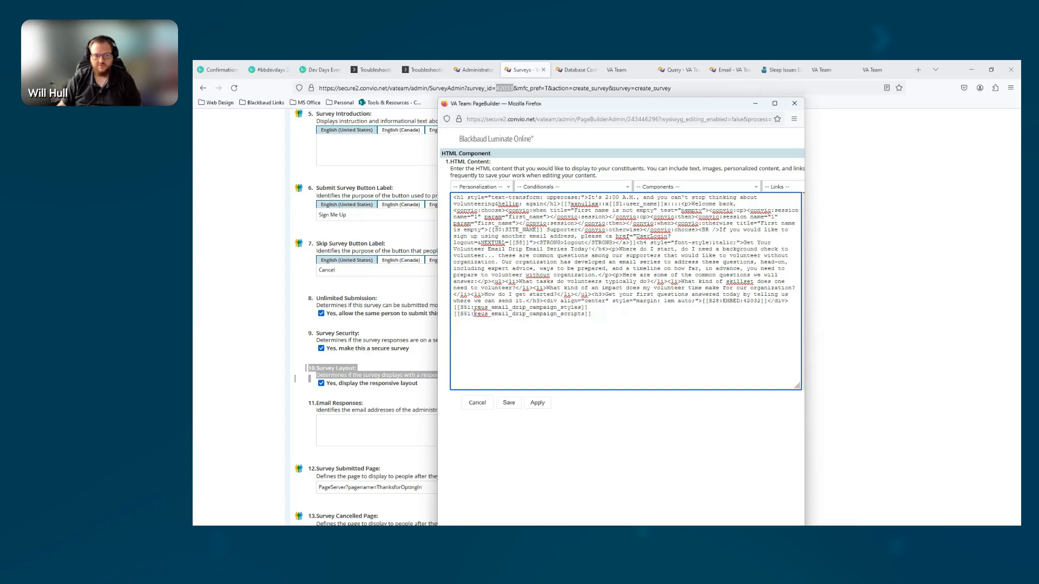
pyautogui.moveTo(475, 313); pyautogui.dragTo(584, 314)
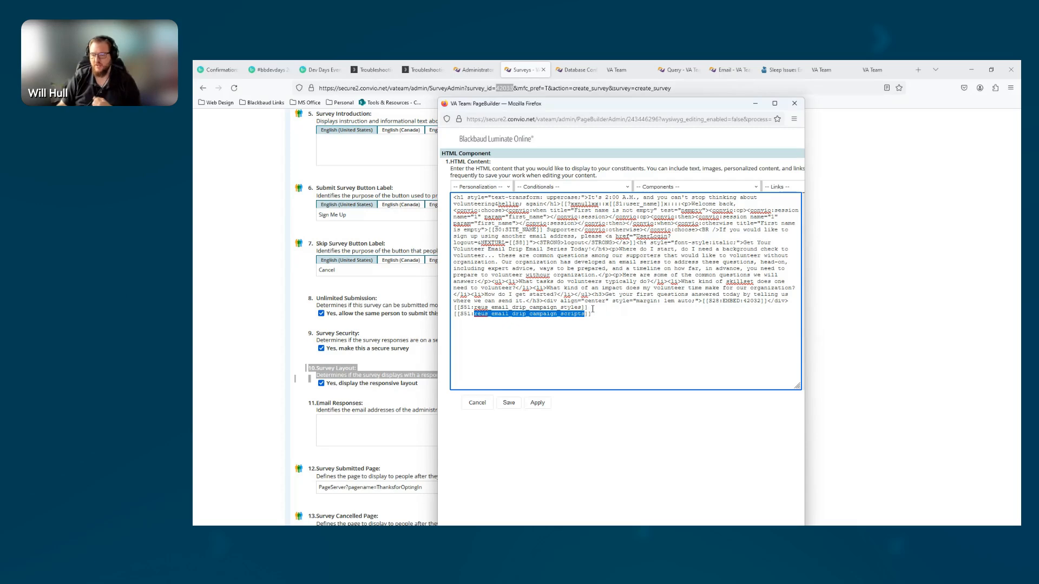
pyautogui.moveTo(592, 314); pyautogui.dragTo(449, 317)
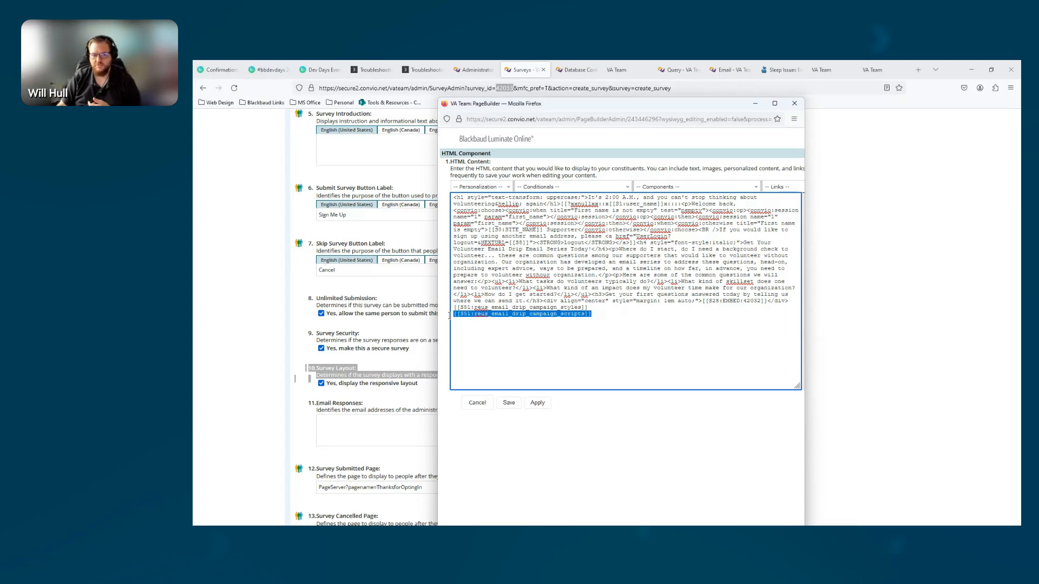
pyautogui.hotkey('ctrl', 'f')
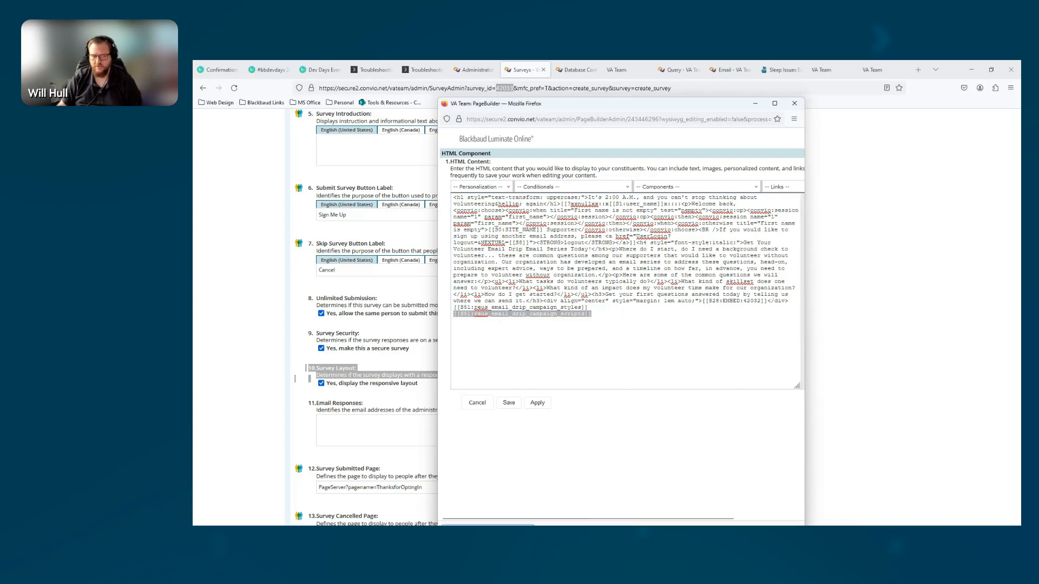
pyautogui.click(485, 317)
pyautogui.moveTo(474, 315); pyautogui.dragTo(585, 314)
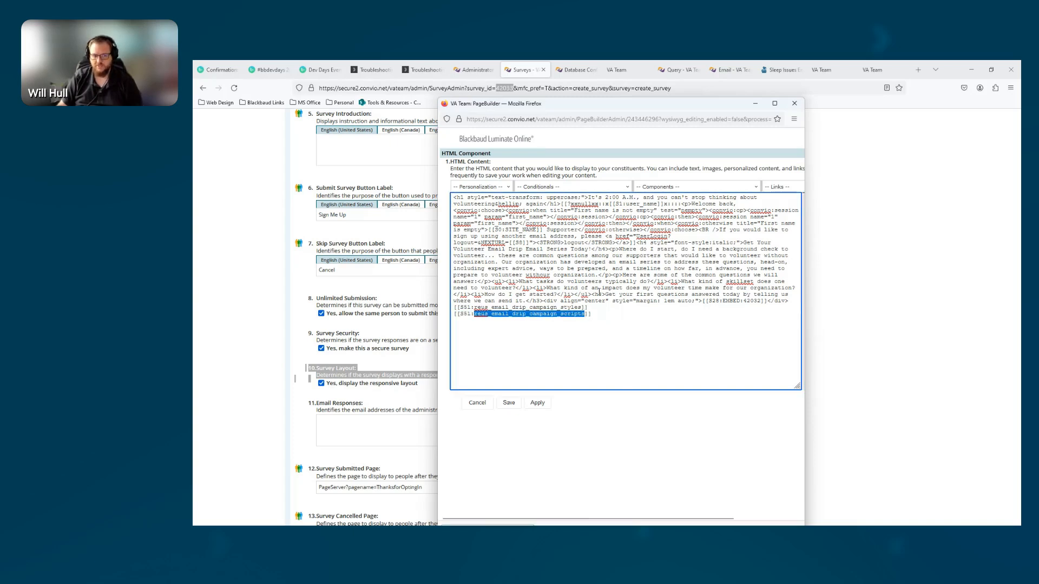
# Finish editing the sample page and search the PageBuilder page list for reus_email_drip_campaign_scripts
pyautogui.click(620, 70)
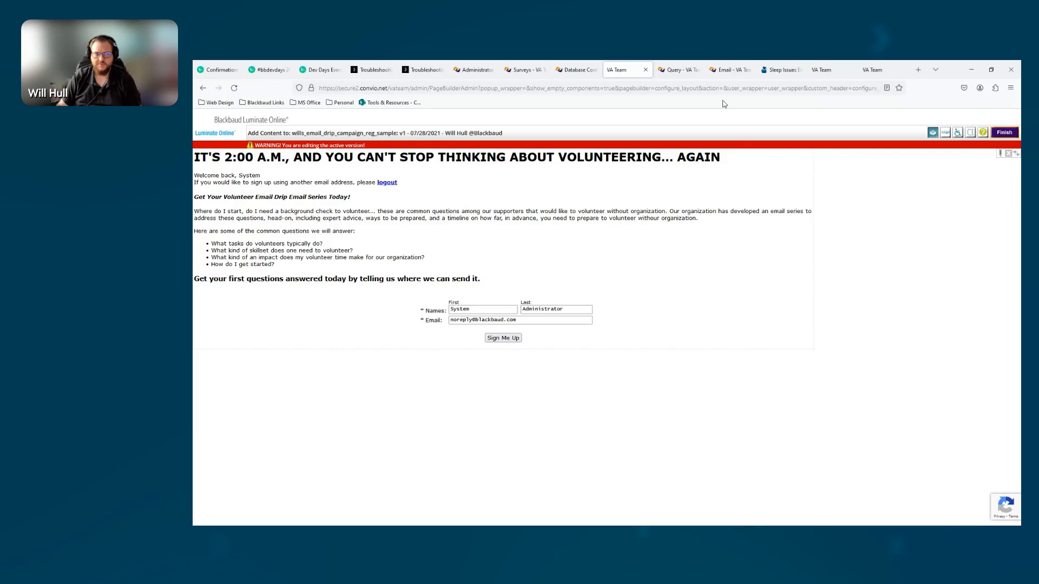
pyautogui.click(1003, 133)
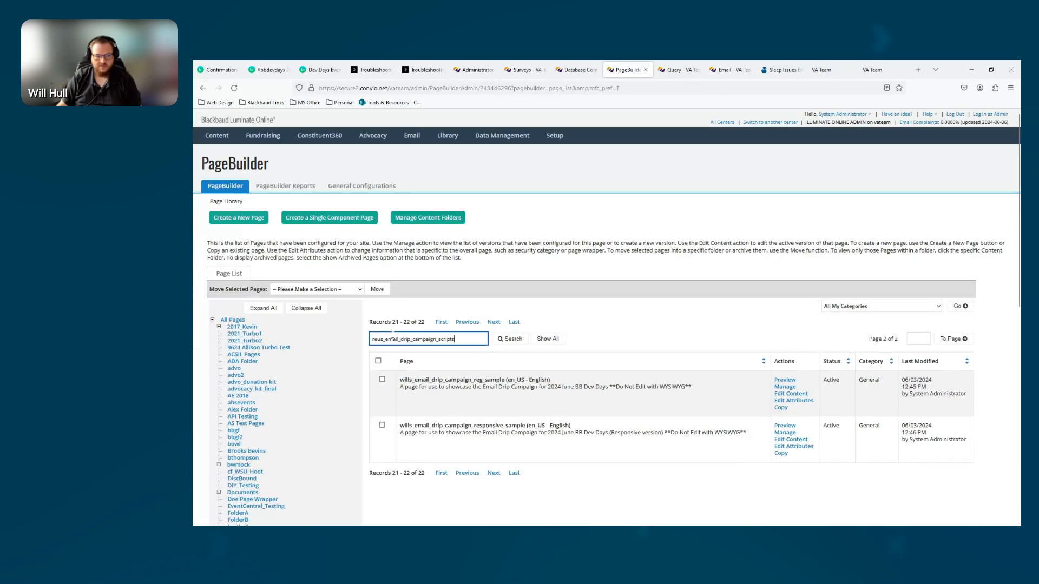
pyautogui.press('Return')
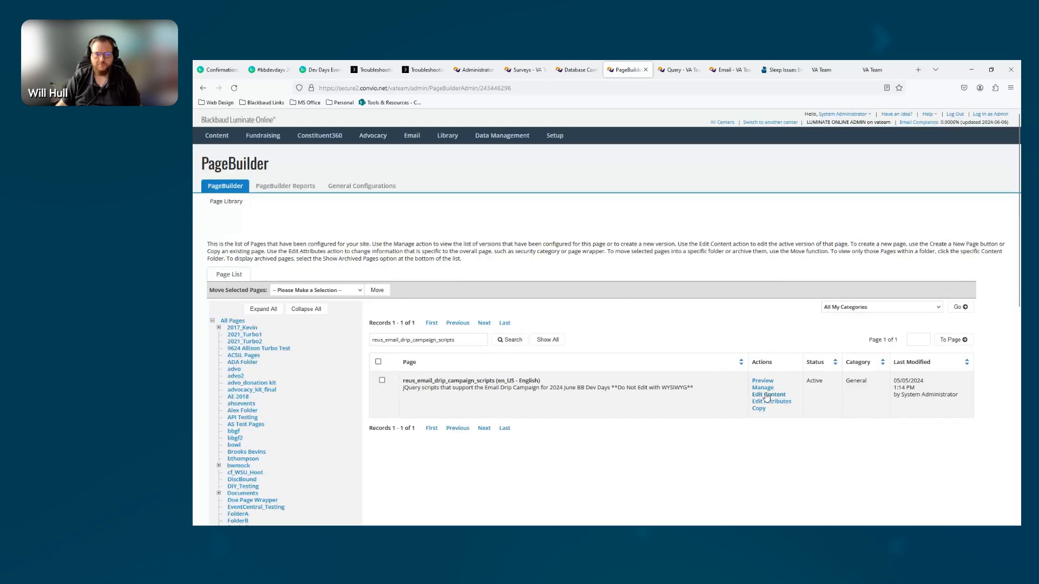
# Open the HTML component of reus_email_drip_campaign_scripts for editing, with the code zoomed to 150% in a widened window
pyautogui.click(766, 395)
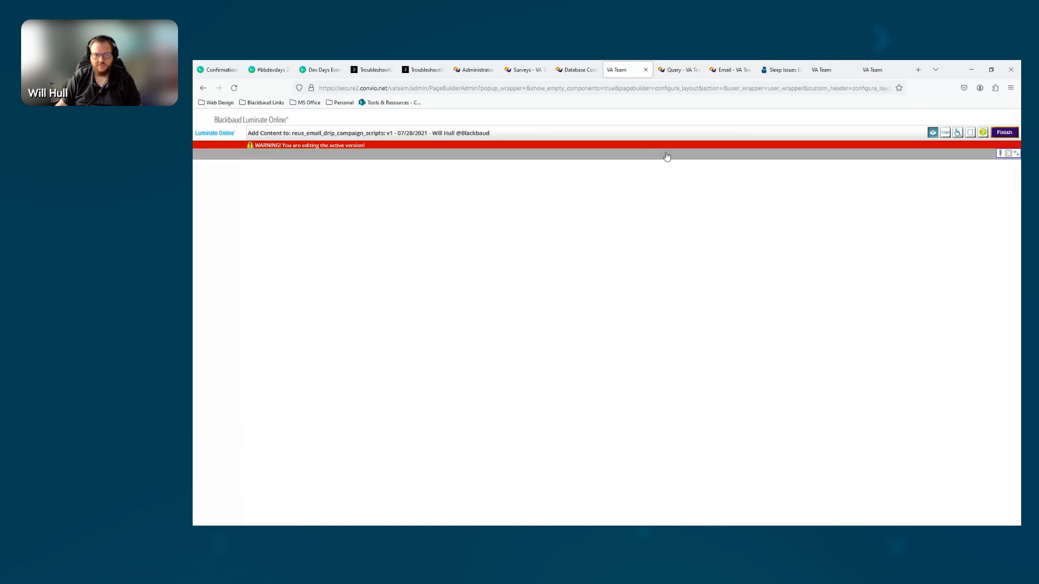
pyautogui.click(666, 156)
pyautogui.moveTo(1019, 95); pyautogui.dragTo(561, 98)
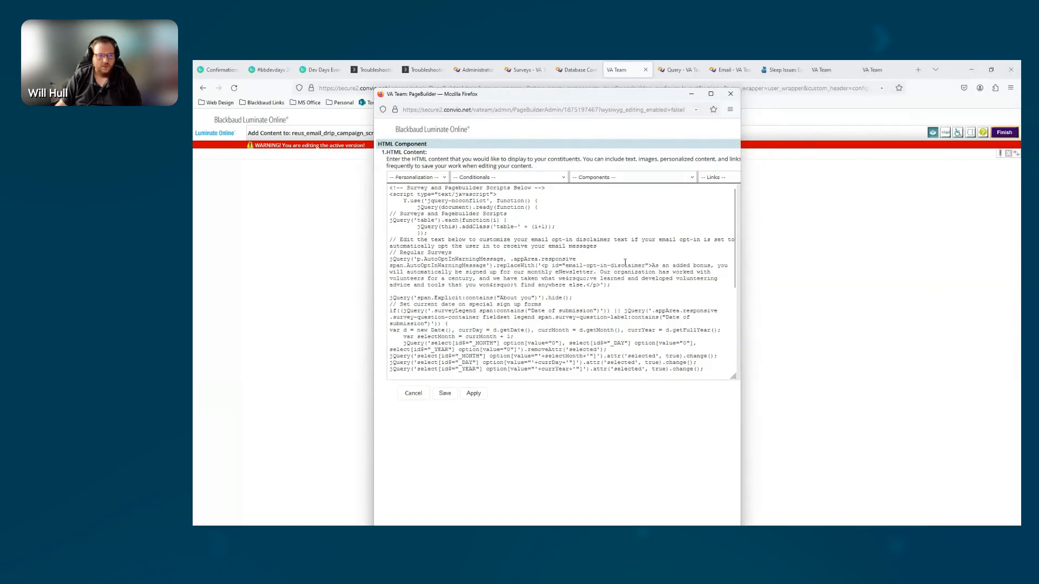
pyautogui.hotkey('ctrl', '+')
pyautogui.hotkey('ctrl', '+')
pyautogui.hotkey('ctrl', '+')
pyautogui.hotkey('ctrl', '+')
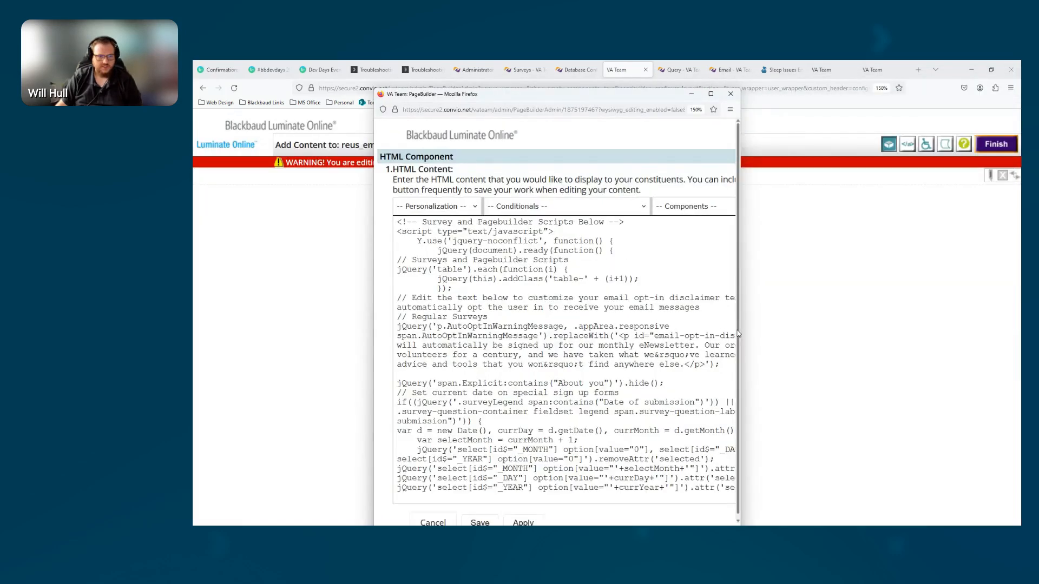
pyautogui.moveTo(741, 331); pyautogui.dragTo(1008, 341)
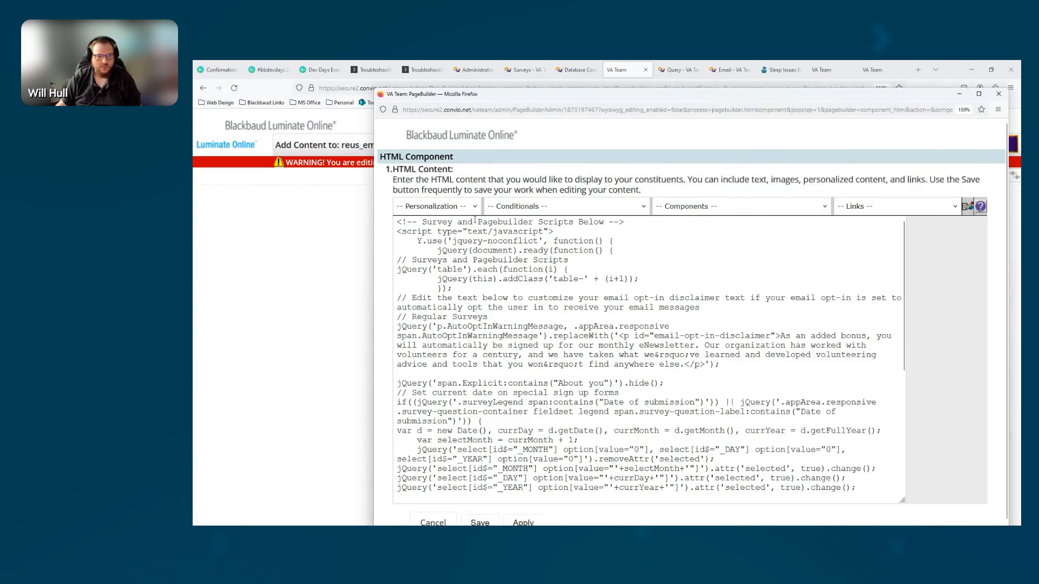
# Examine the script's jQuery document-ready opening and the loop that adds a numbered class to each table
pyautogui.moveTo(623, 249); pyautogui.dragTo(396, 230)
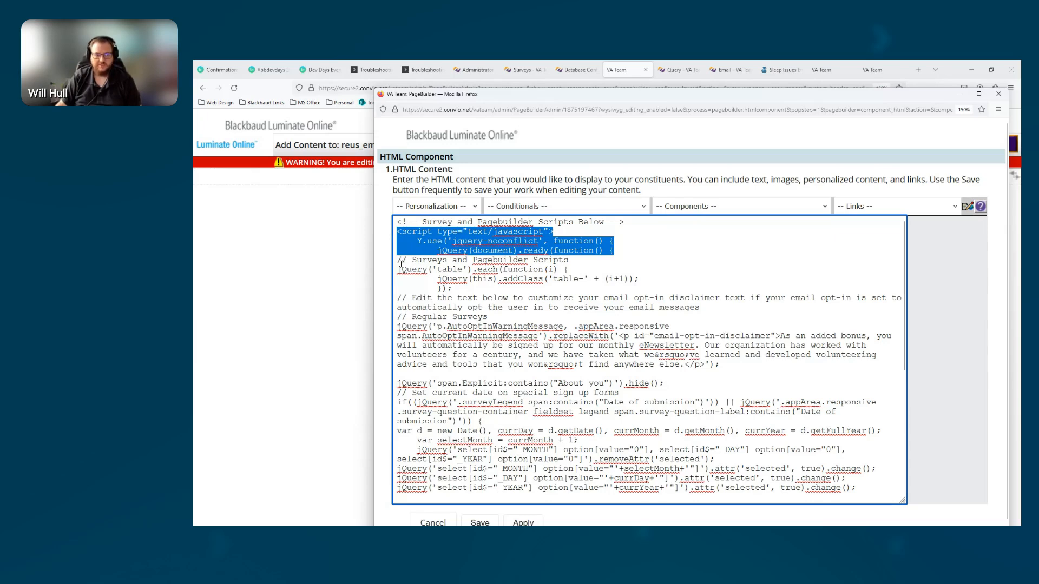
pyautogui.moveTo(398, 270); pyautogui.dragTo(645, 287)
pyautogui.click(526, 277)
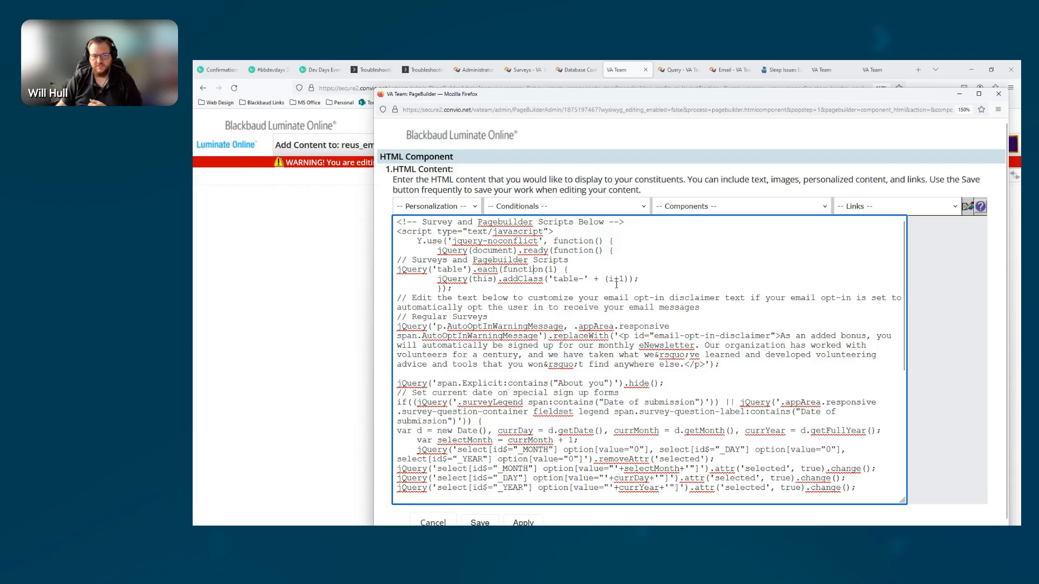
pyautogui.moveTo(602, 278); pyautogui.dragTo(628, 278)
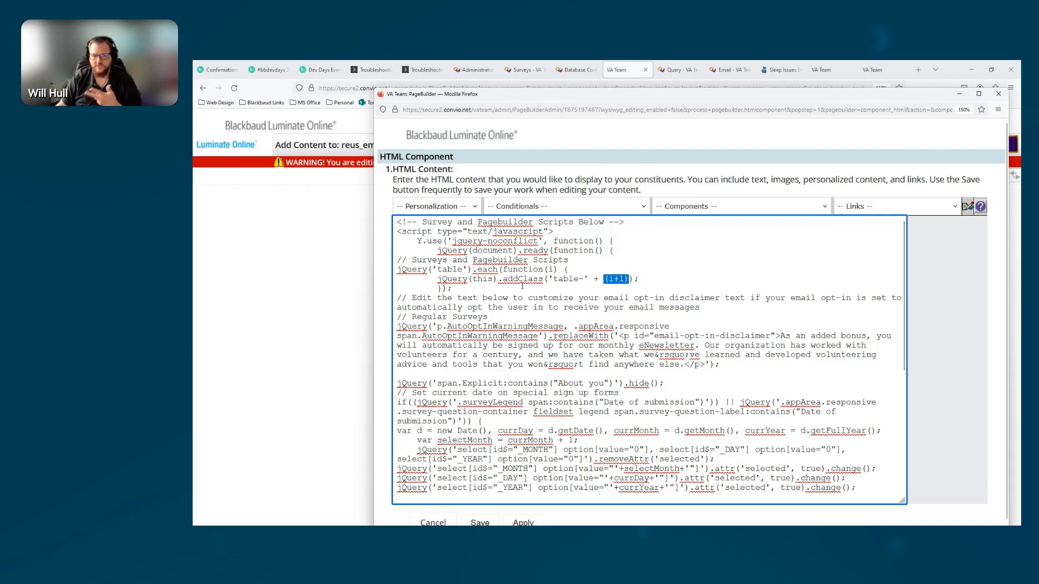
# Review the code that replaces the email opt-in disclaimer text and the line that hides the "About you" label
pyautogui.scroll(-2, 439, 250)
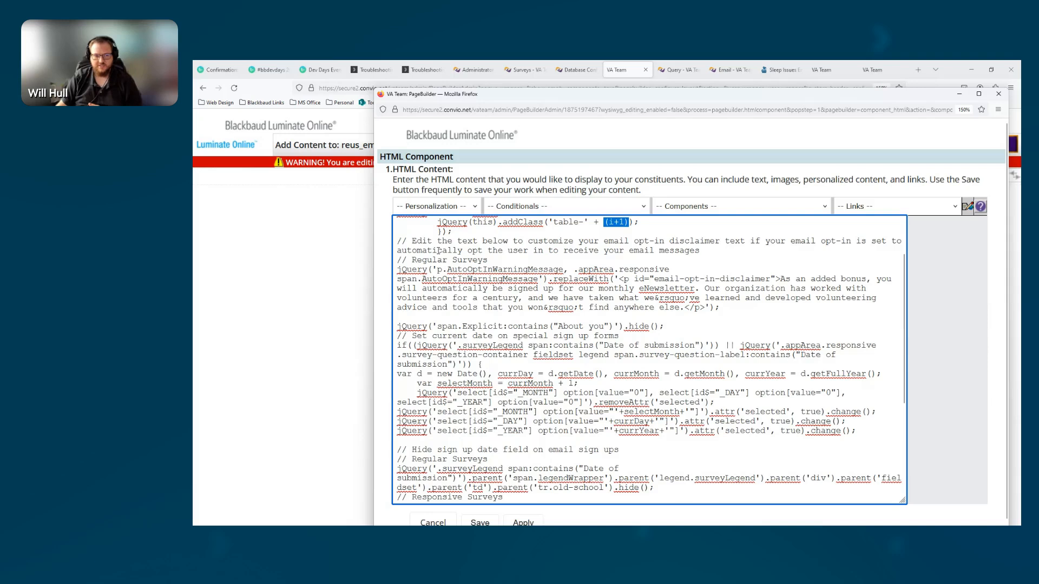
pyautogui.moveTo(398, 242); pyautogui.dragTo(713, 251)
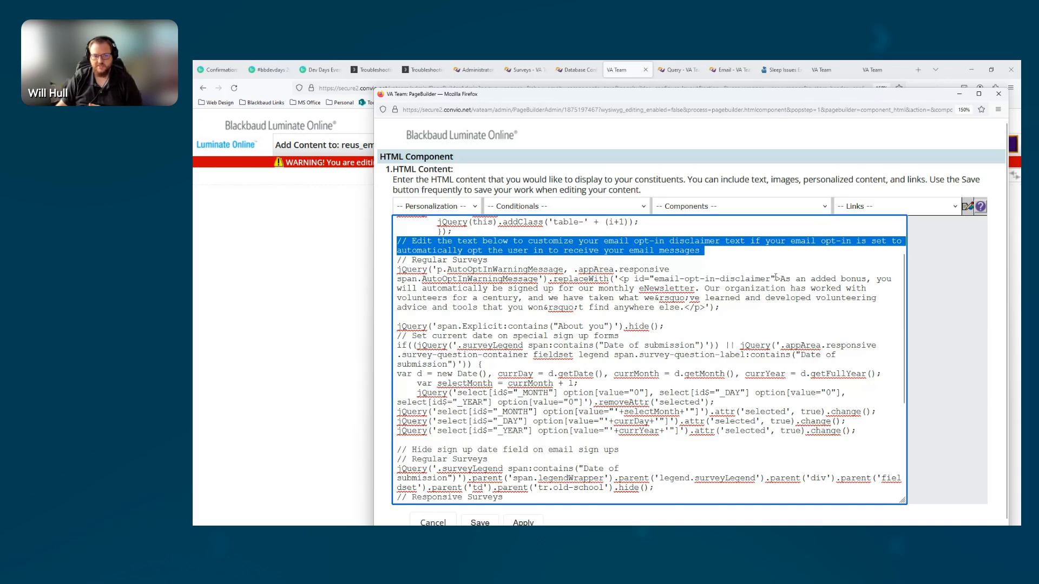
pyautogui.moveTo(779, 278); pyautogui.dragTo(686, 310)
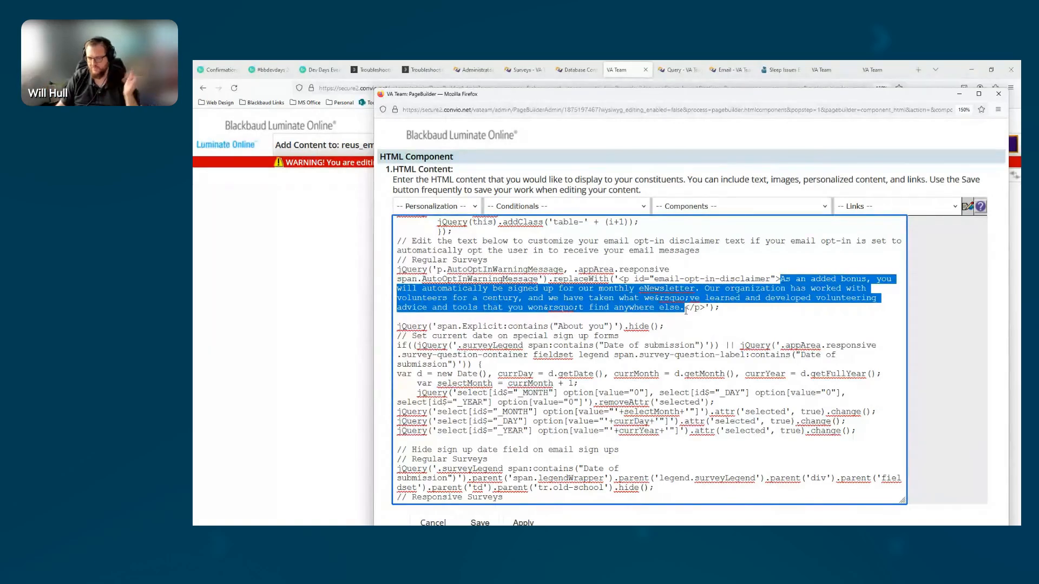
pyautogui.click(458, 326)
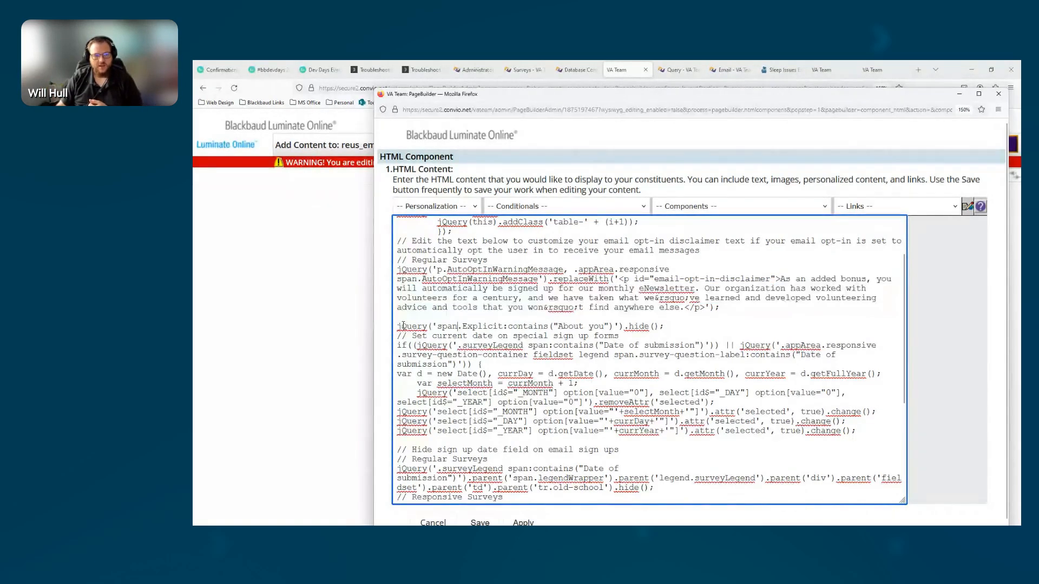
pyautogui.moveTo(404, 326); pyautogui.dragTo(671, 326)
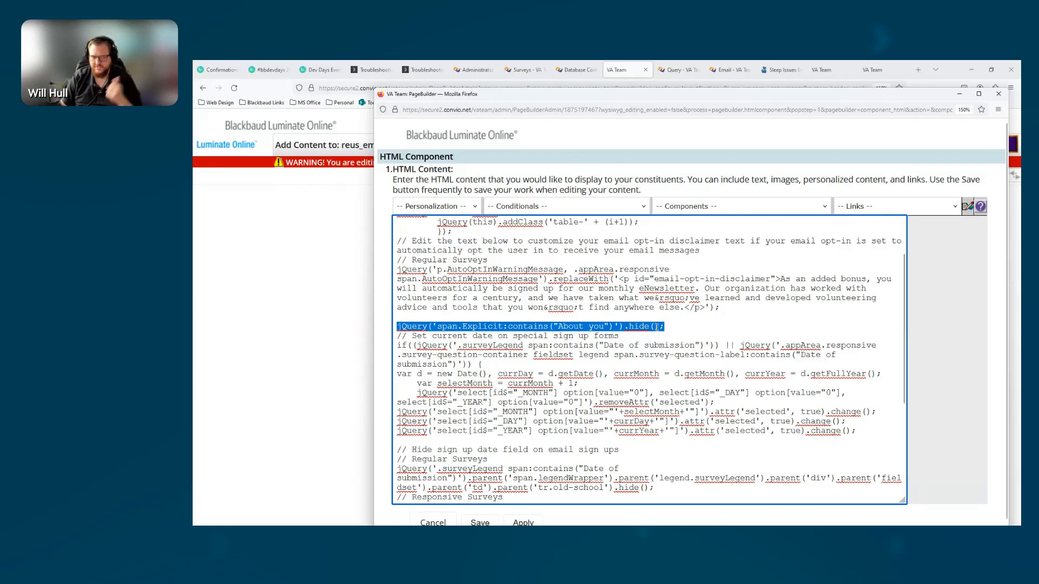
# Review the "Date of submission" condition and the lines that select the current month, day and year
pyautogui.moveTo(397, 345); pyautogui.dragTo(473, 365)
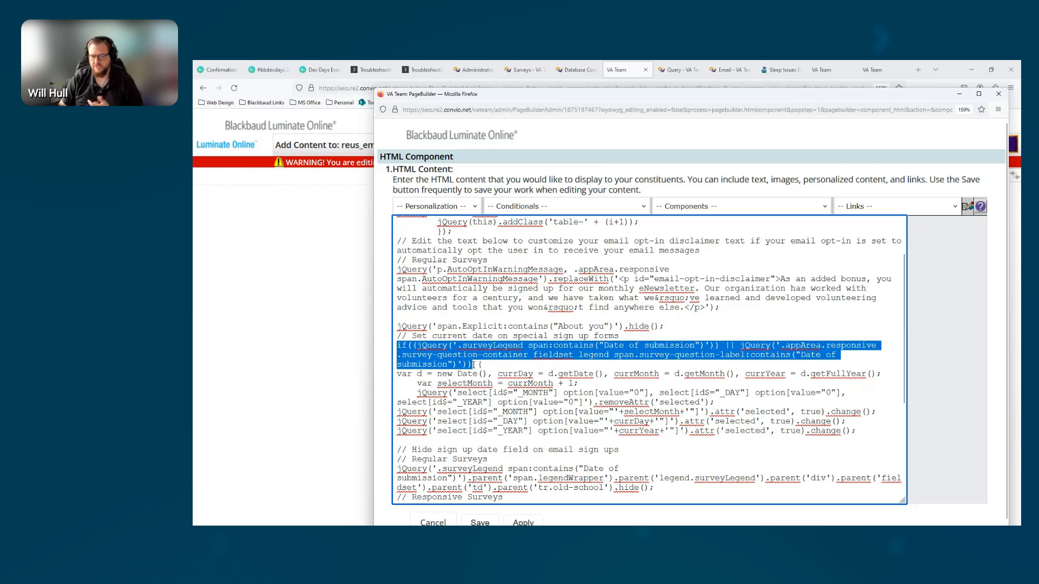
pyautogui.click(492, 357)
pyautogui.moveTo(477, 364); pyautogui.dragTo(574, 378)
pyautogui.click(595, 384)
pyautogui.scroll(-2, 596, 385)
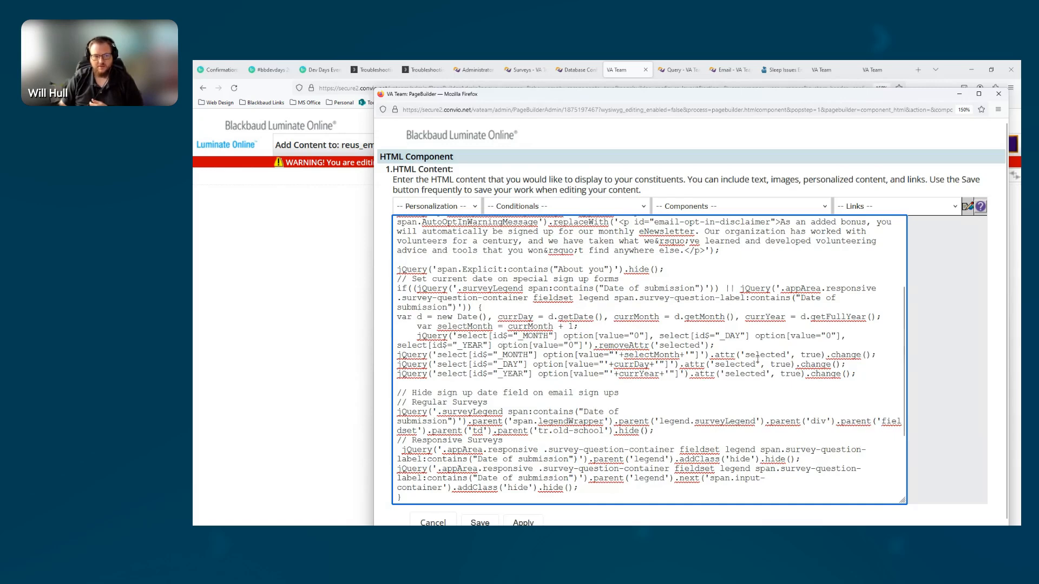
pyautogui.moveTo(398, 355); pyautogui.dragTo(885, 385)
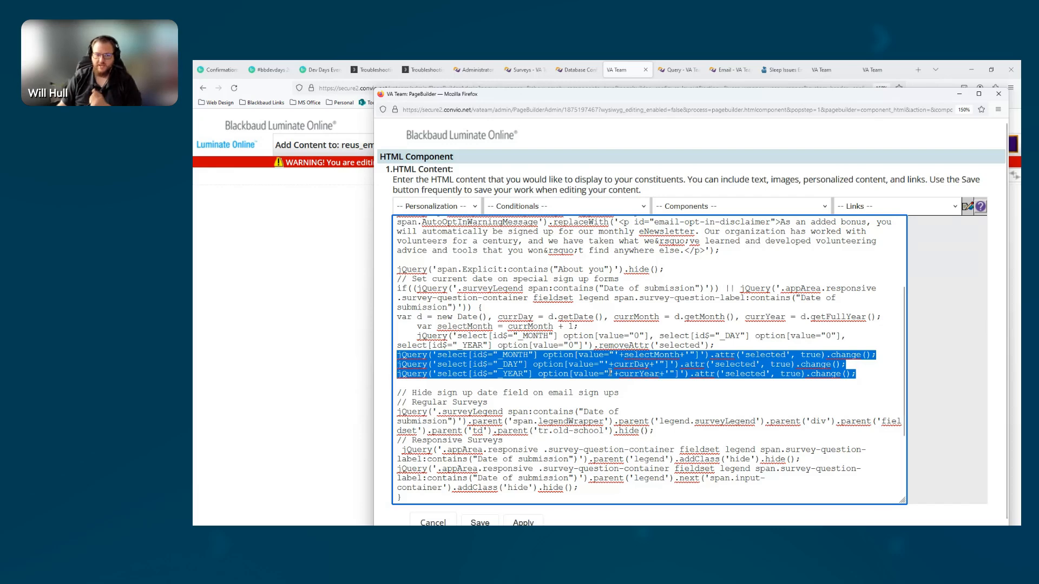
# Examine the code hiding the sign-up date field in regular and responsive surveys, and the responsive survey script that follows it
pyautogui.scroll(-2, 610, 372)
pyautogui.moveTo(655, 374); pyautogui.dragTo(389, 349)
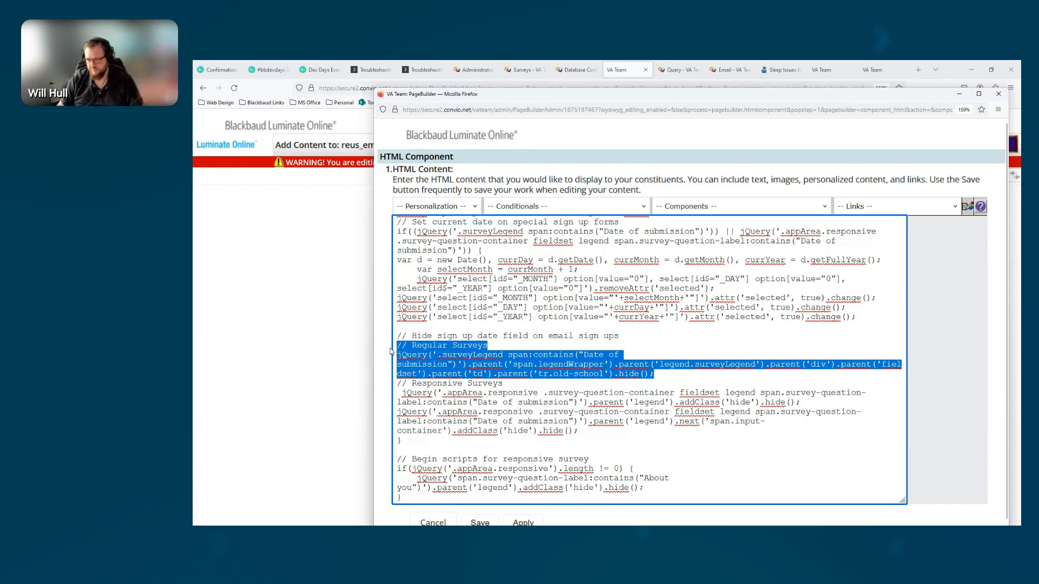
pyautogui.moveTo(399, 384); pyautogui.dragTo(588, 434)
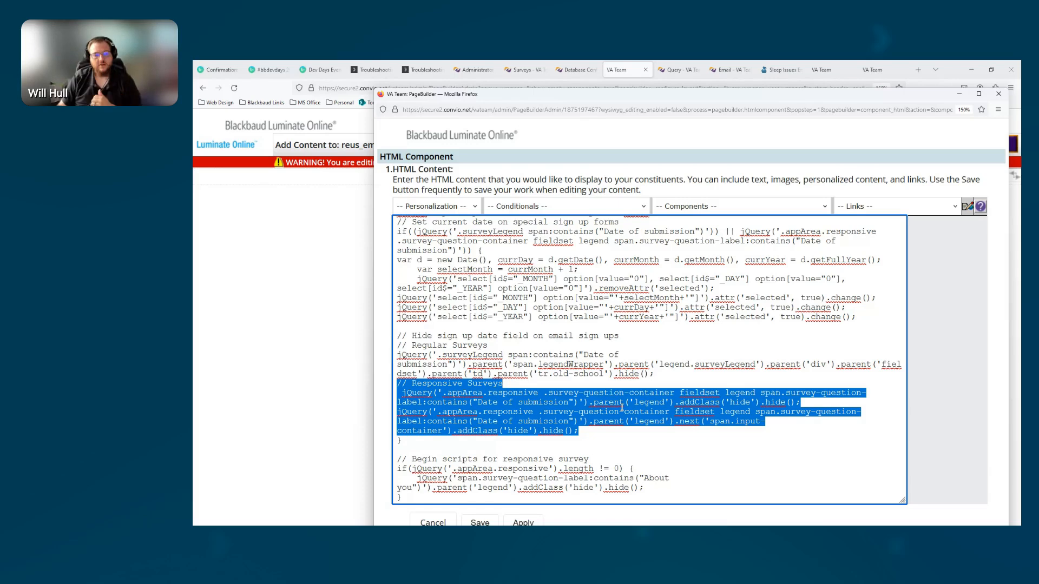
pyautogui.scroll(-2, 427, 406)
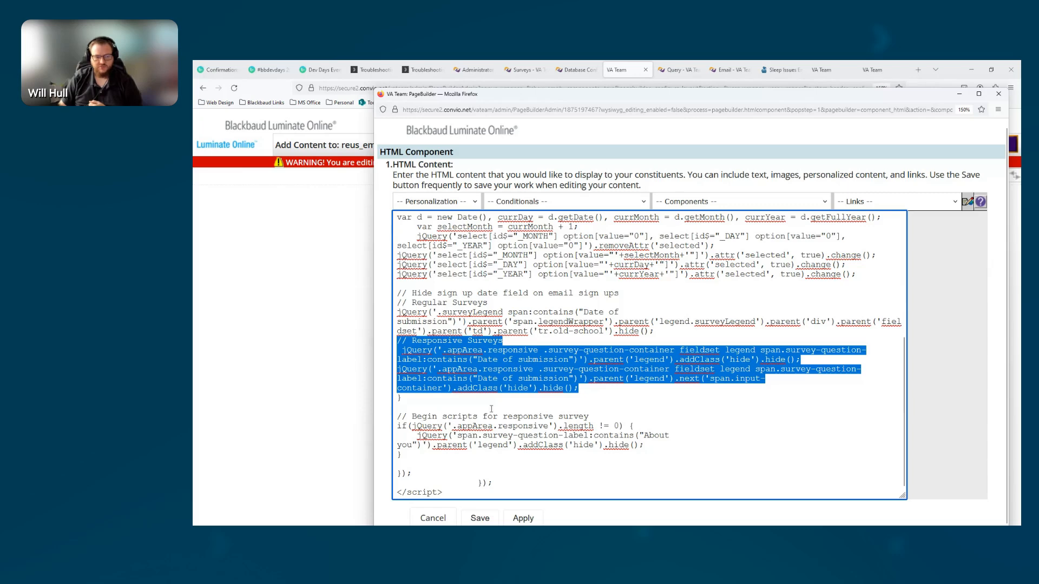
pyautogui.moveTo(418, 444); pyautogui.dragTo(397, 426)
pyautogui.click(623, 435)
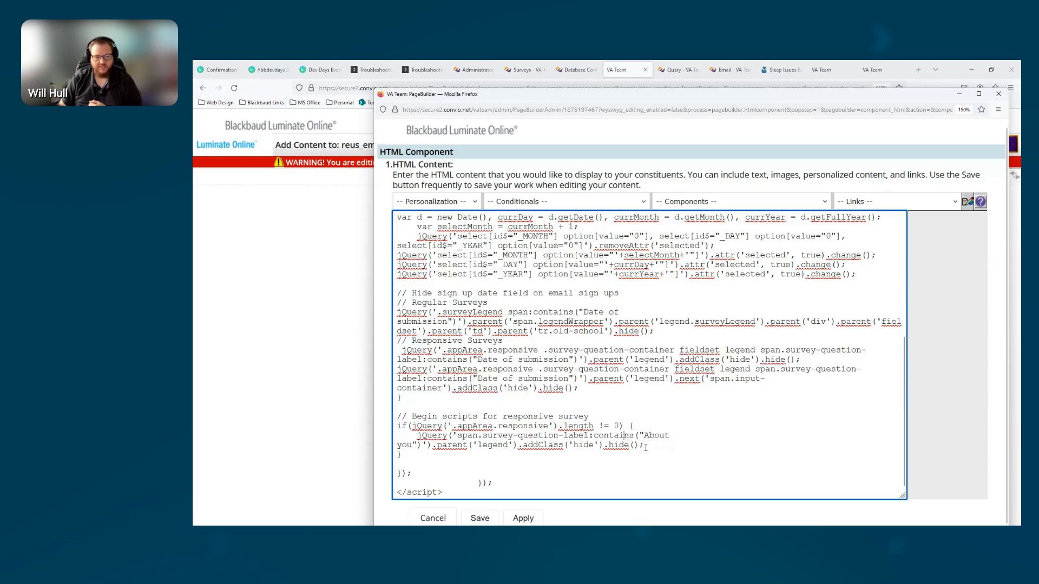
pyautogui.moveTo(590, 416); pyautogui.dragTo(397, 417)
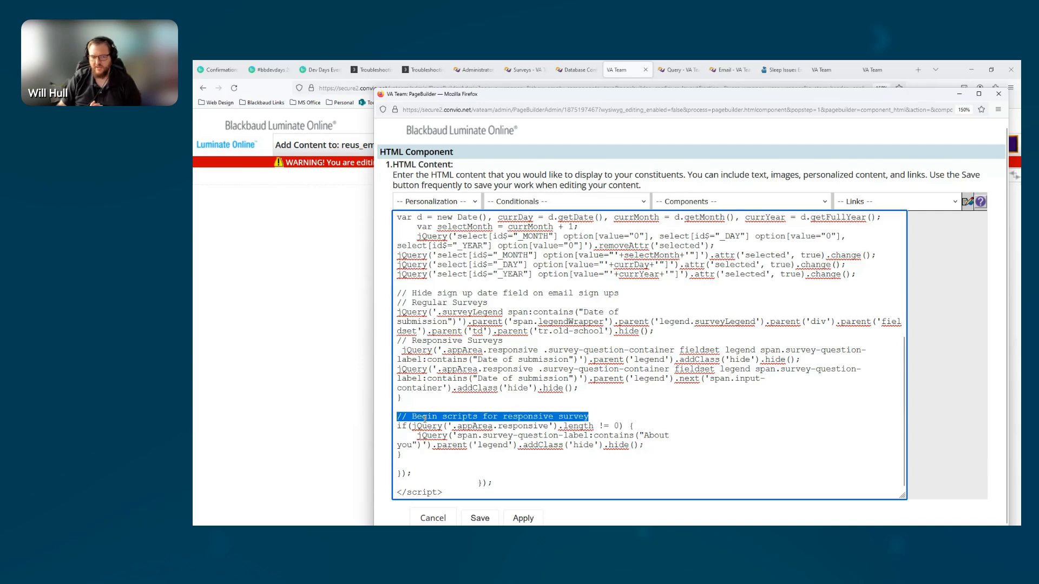
# Try moving currYear onto its own line in the date variable declaration, and remove the line break again
pyautogui.scroll(6, 426, 422)
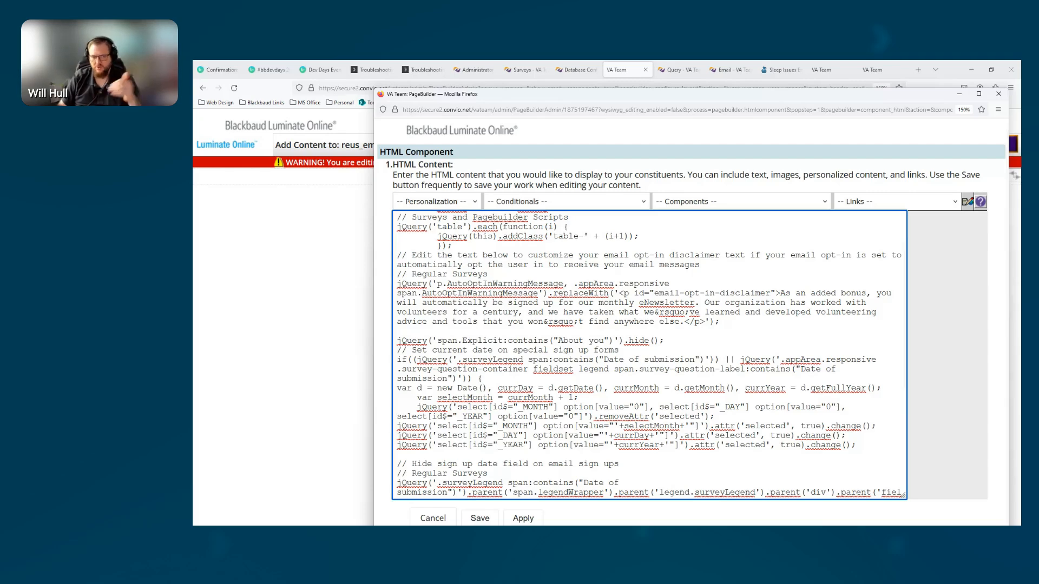
pyautogui.scroll(-4, 631, 369)
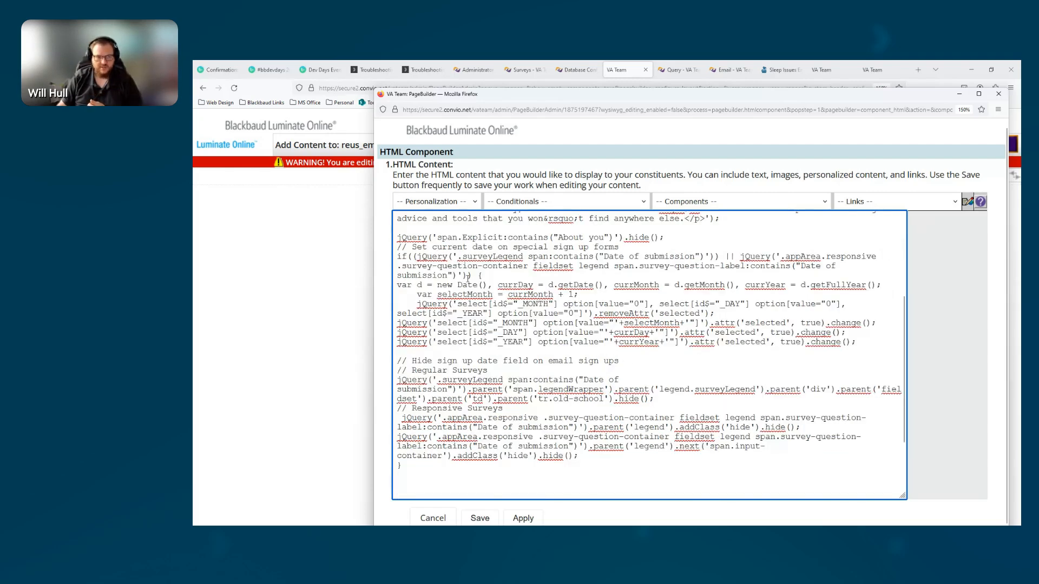
pyautogui.click(745, 286)
pyautogui.press('Return')
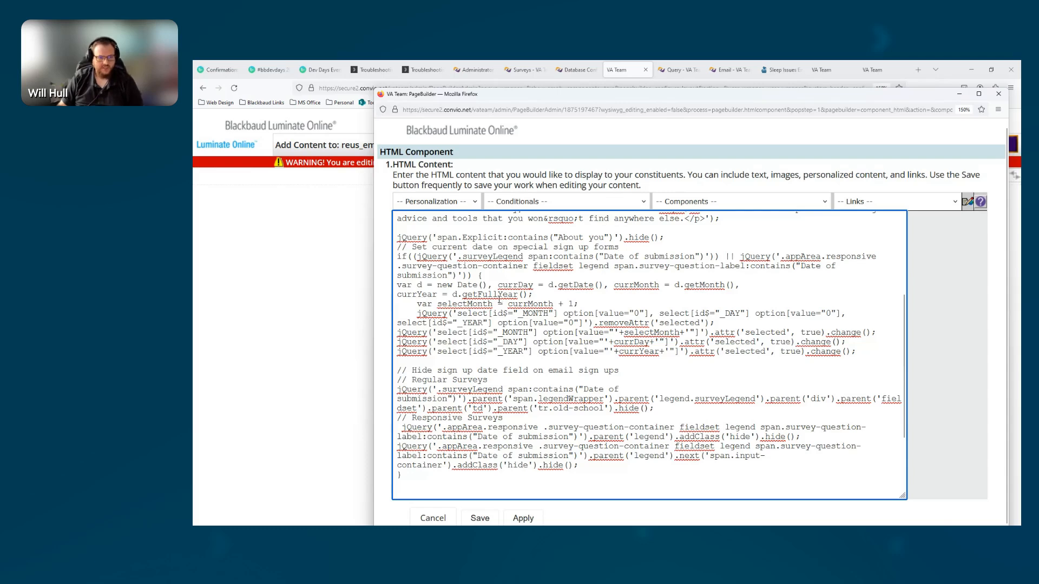
pyautogui.press('BackSpace')
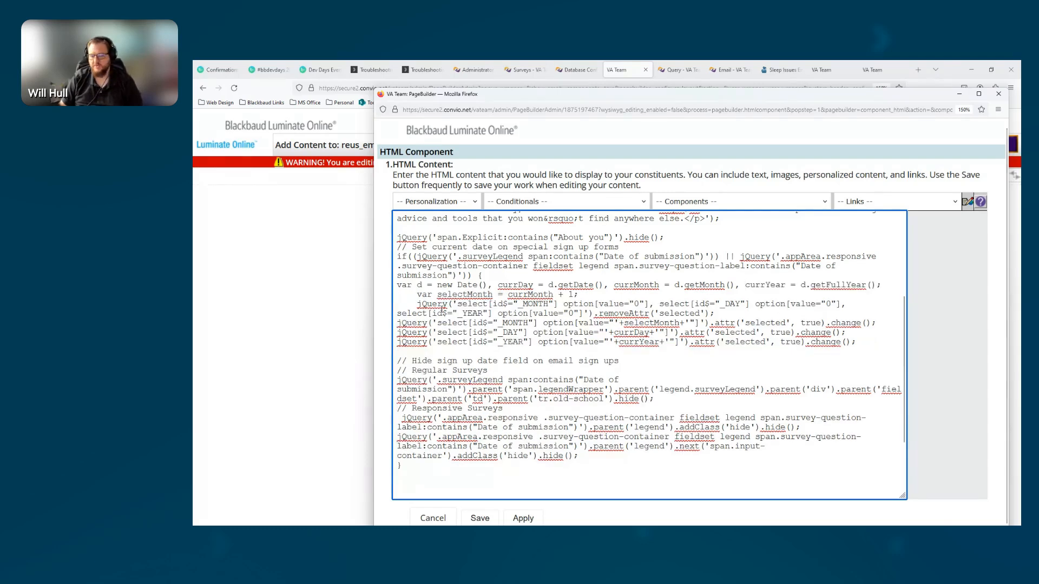
# Check the full current-date code block, and leave the scripts page by closing its HTML component without saving and finishing the edit
pyautogui.moveTo(856, 342); pyautogui.dragTo(388, 256)
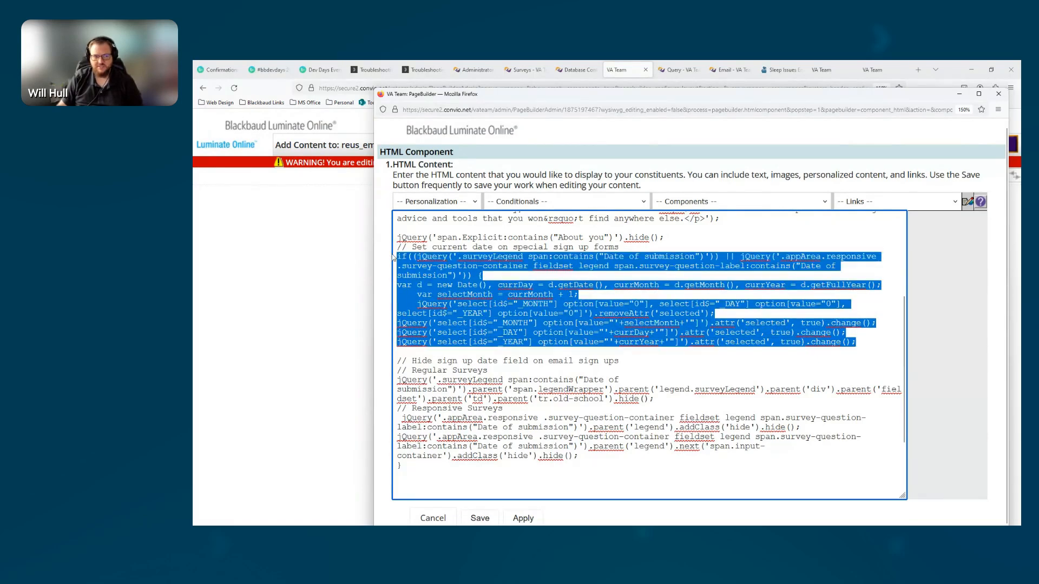
pyautogui.click(594, 284)
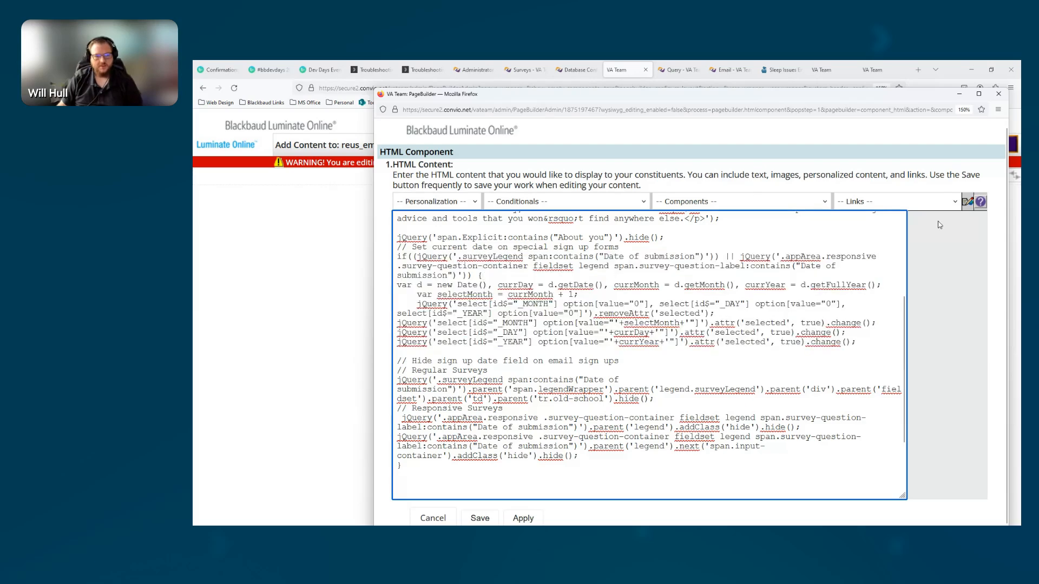
pyautogui.click(999, 94)
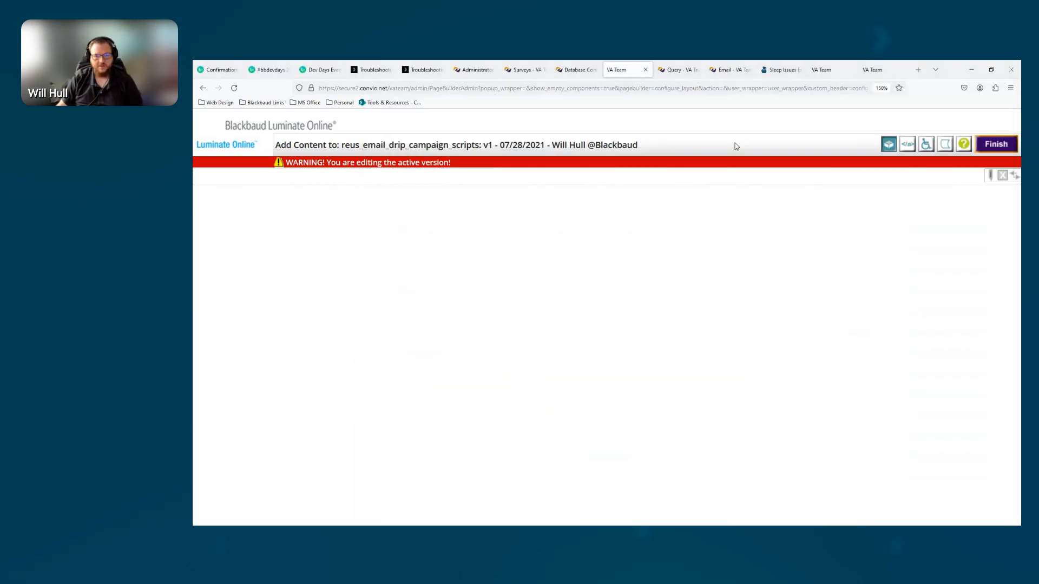
pyautogui.click(998, 145)
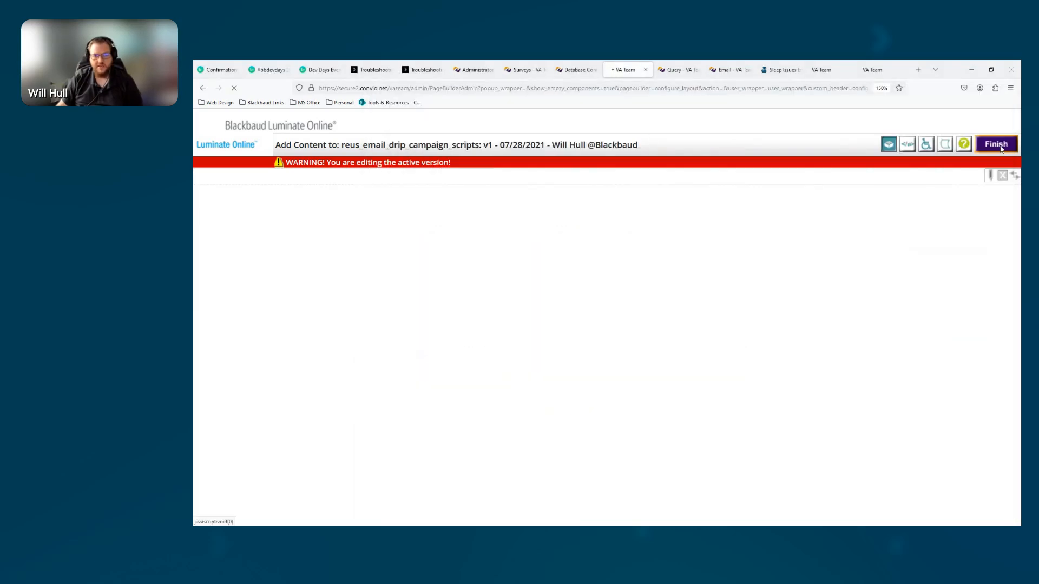
# Switch to the email drip campaign query in the Query Builder and review its title and clauses
pyautogui.click(673, 71)
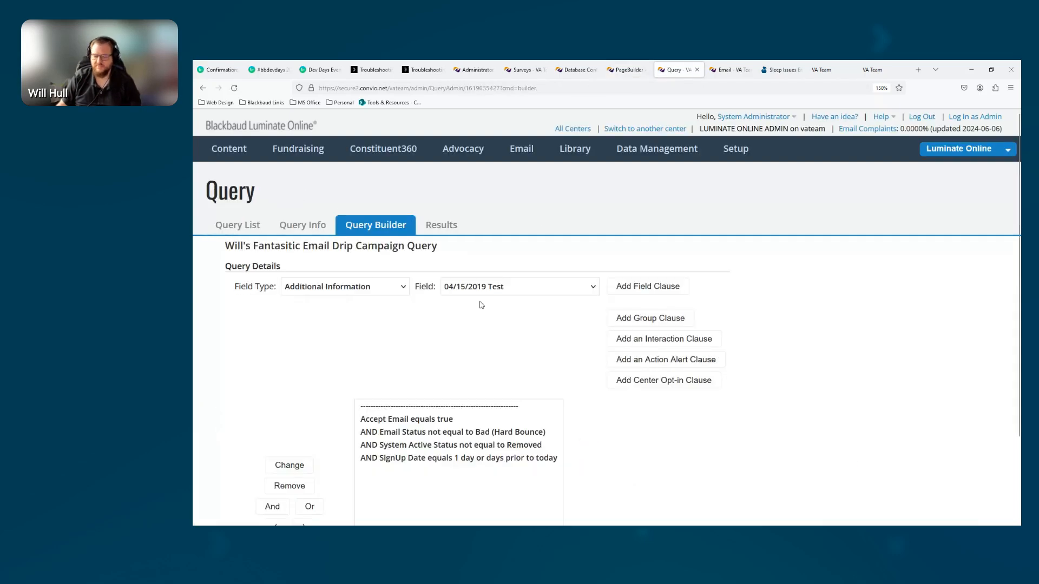
pyautogui.scroll(-3, 379, 357)
pyautogui.scroll(2, 355, 345)
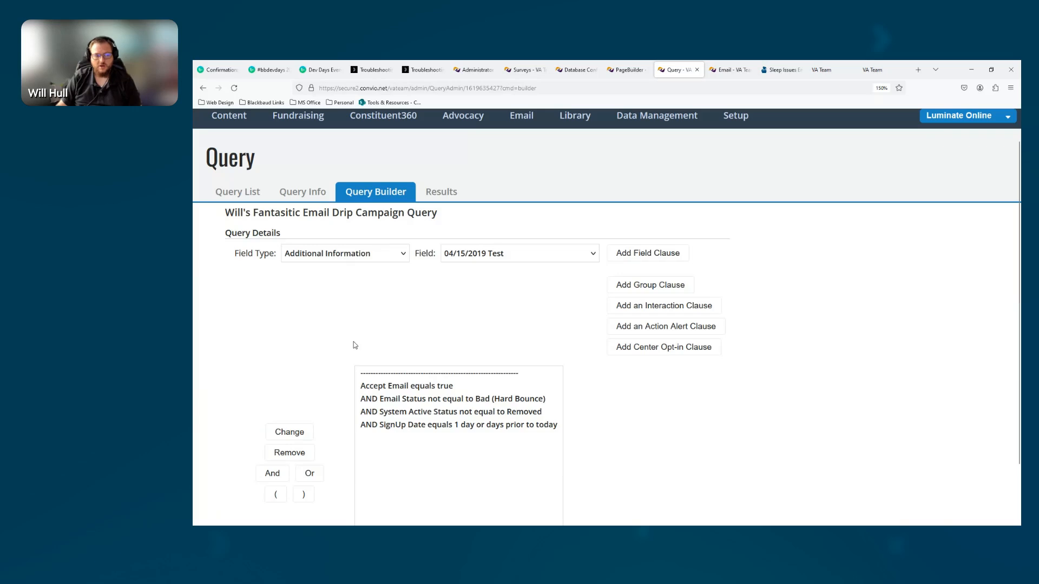
pyautogui.moveTo(437, 216); pyautogui.dragTo(212, 221)
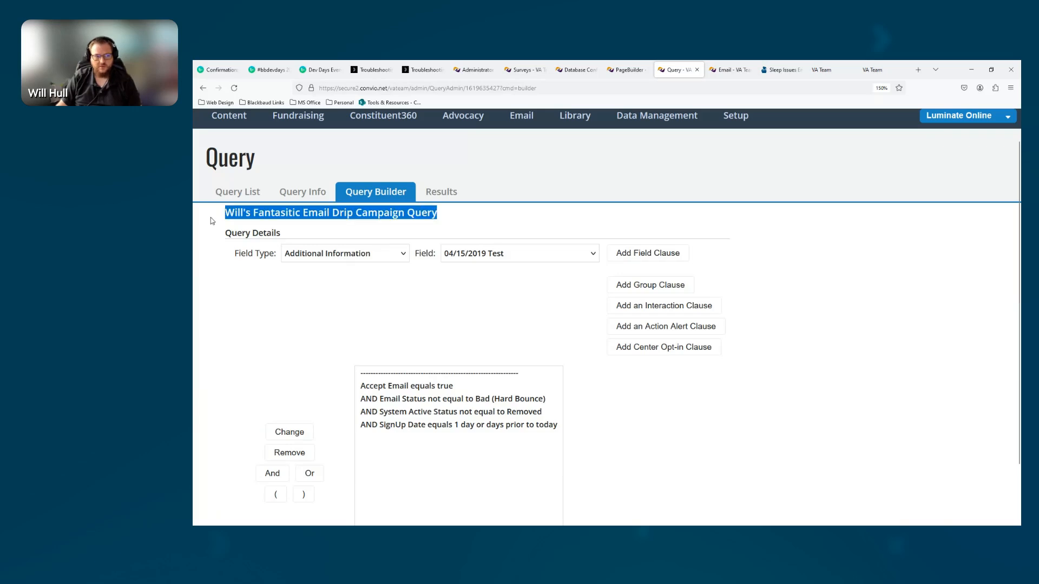
pyautogui.scroll(-2, 285, 313)
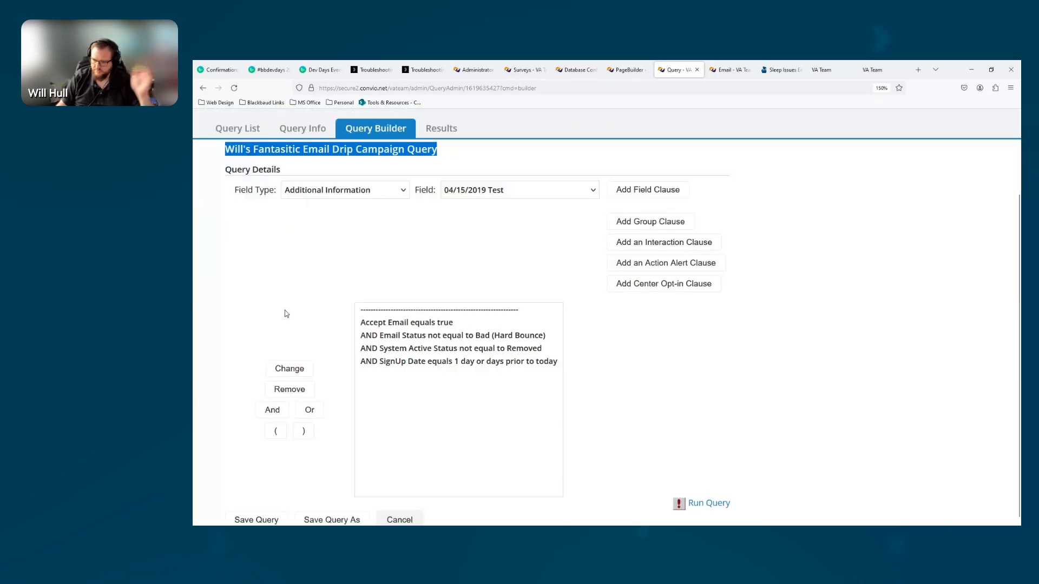
pyautogui.click(402, 324)
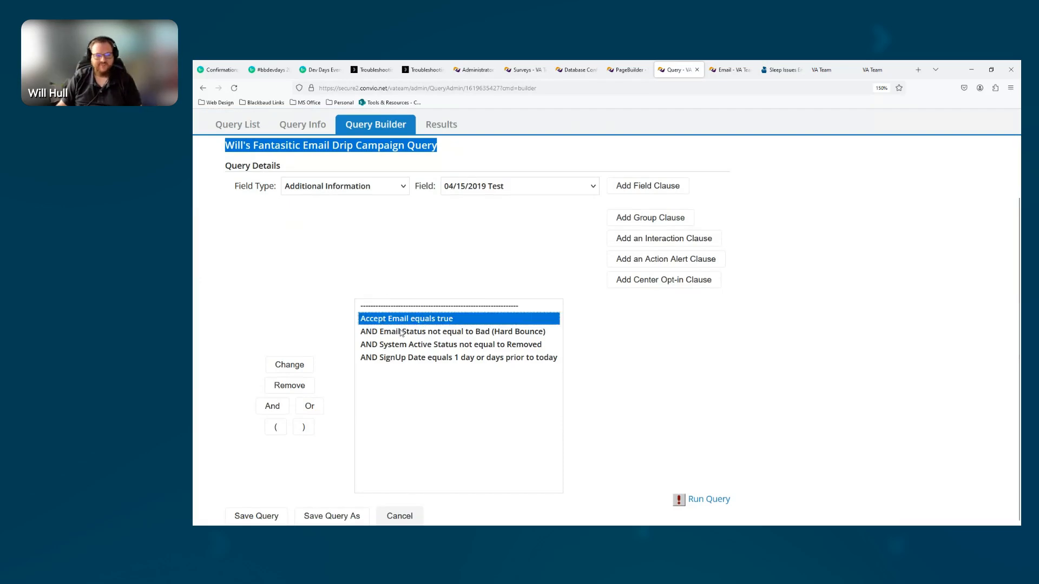
pyautogui.press('Down')
pyautogui.press('Down')
# Select the Accept Email clause and choose the Email field type with its Accept Email field to show the clause's source
pyautogui.click(389, 322)
pyautogui.click(355, 193)
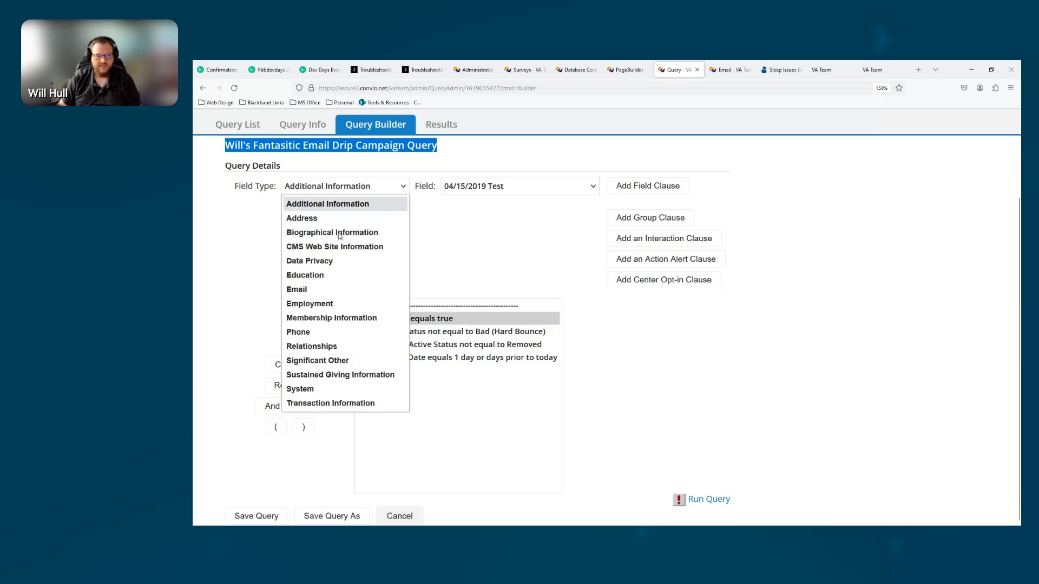
pyautogui.click(315, 290)
pyautogui.click(486, 186)
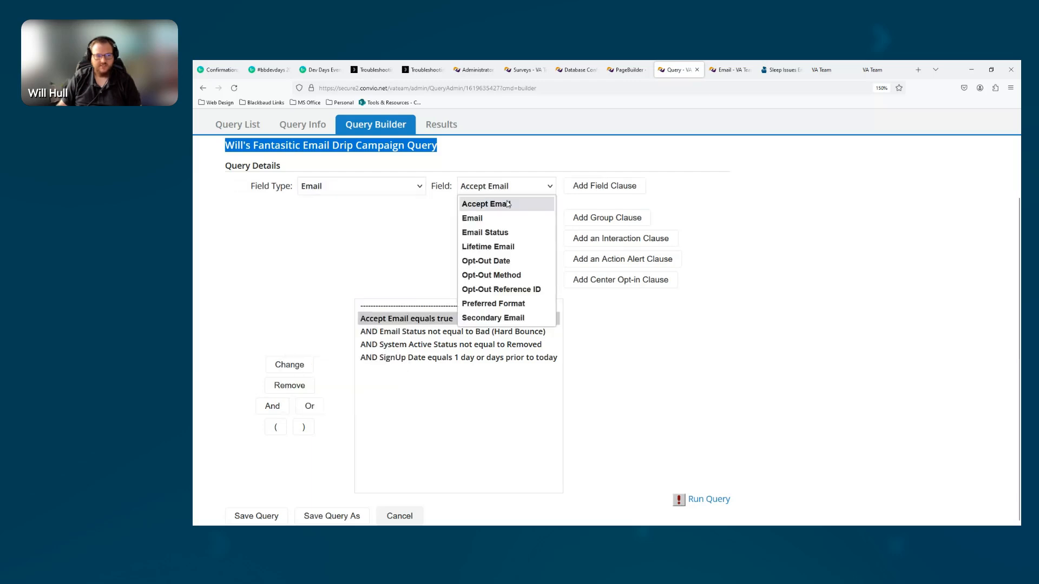
pyautogui.click(402, 325)
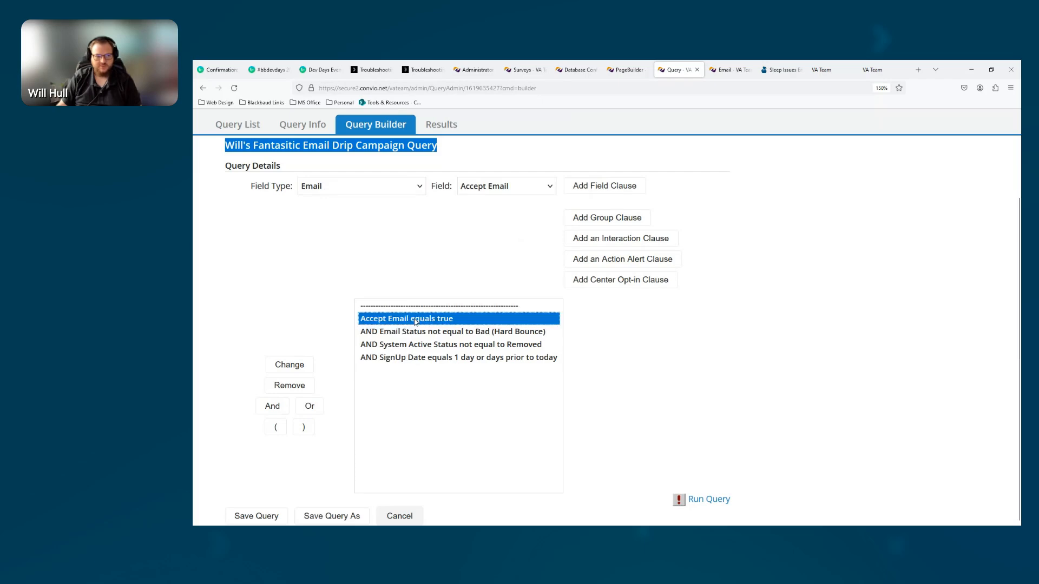
# Select the Email Status clause and choose the matching Email Status field within the Email field type
pyautogui.click(403, 332)
pyautogui.click(339, 188)
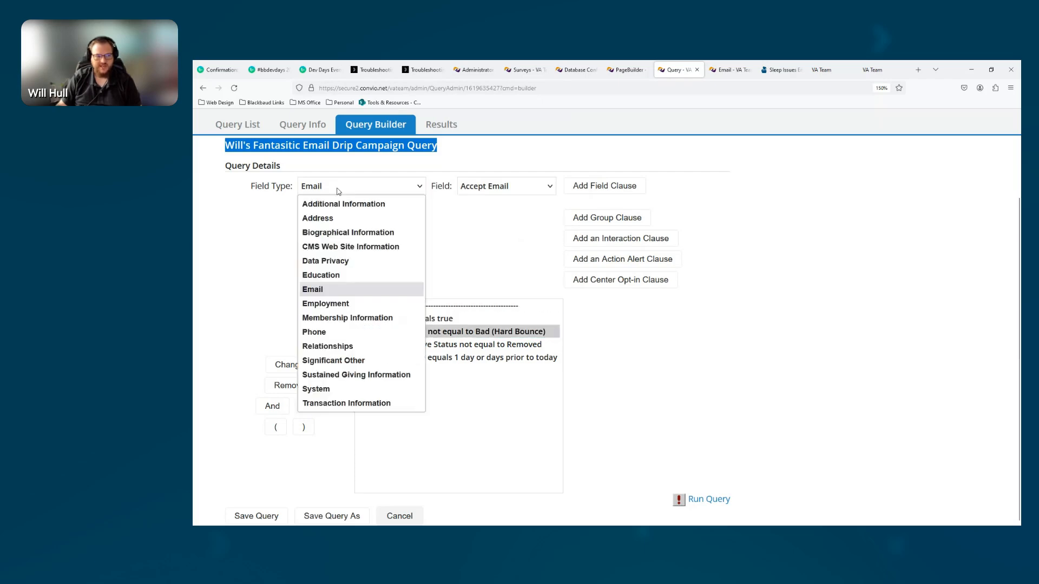
pyautogui.click(522, 191)
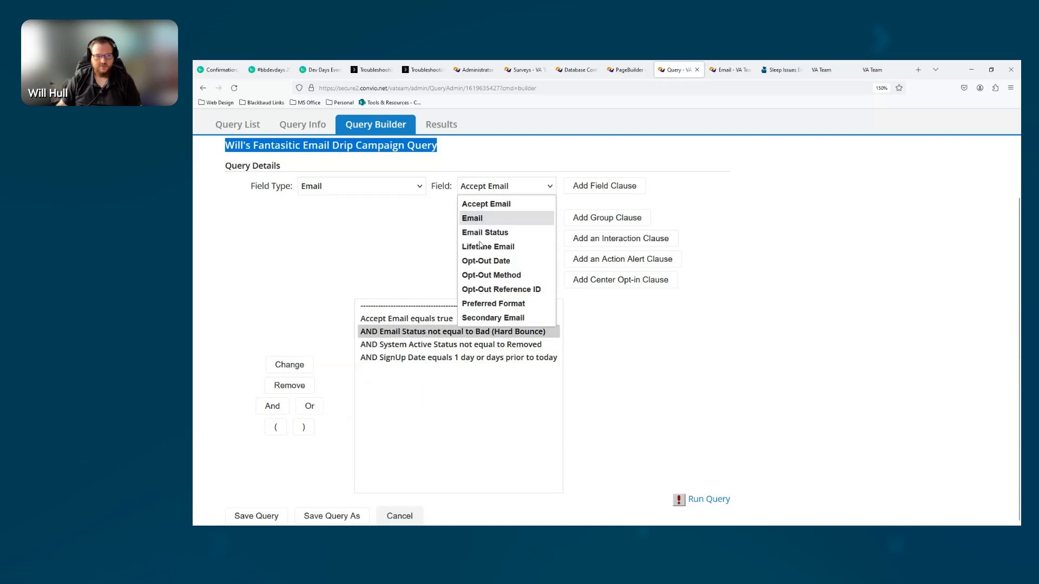
pyautogui.click(484, 234)
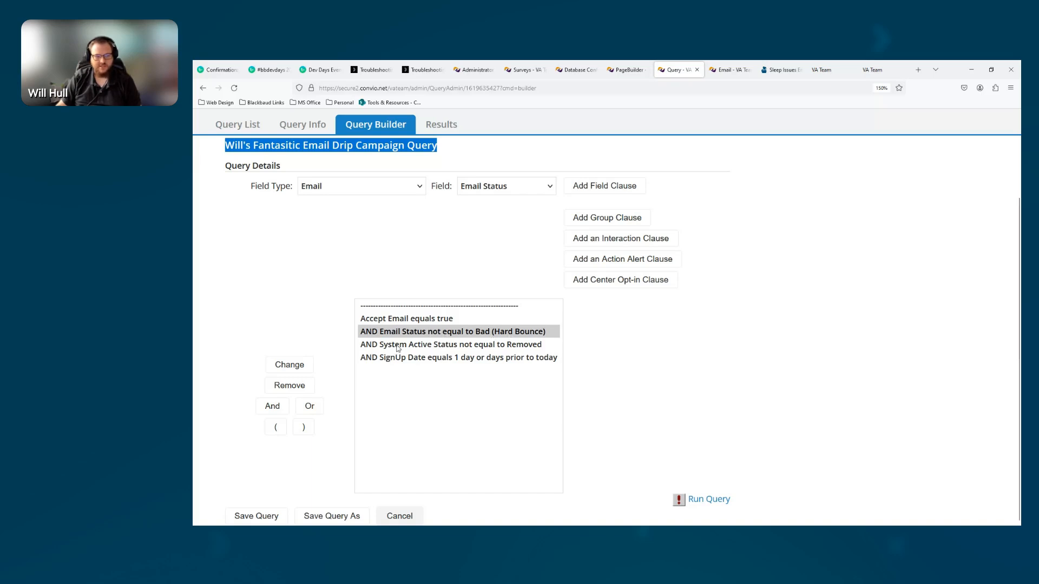
# Set the query field type to System and the field to Active Status, matching the third clause
pyautogui.click(346, 198)
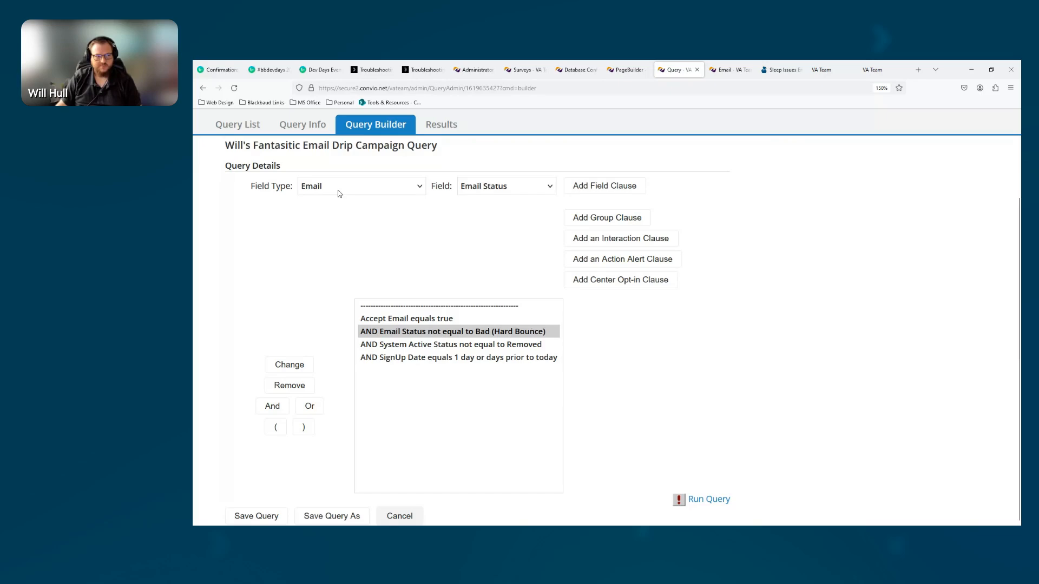
pyautogui.click(337, 190)
pyautogui.click(318, 391)
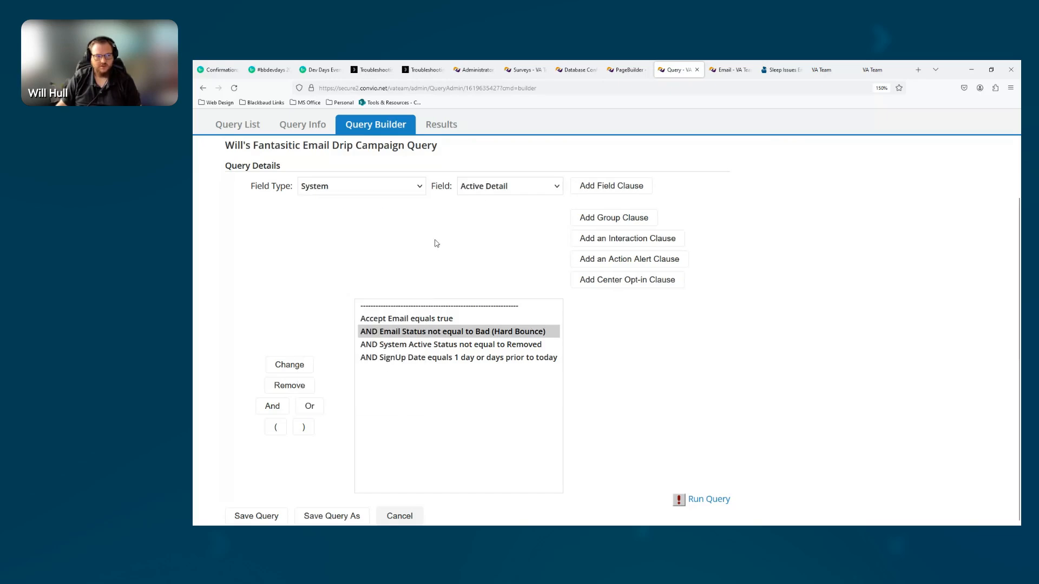
pyautogui.click(482, 189)
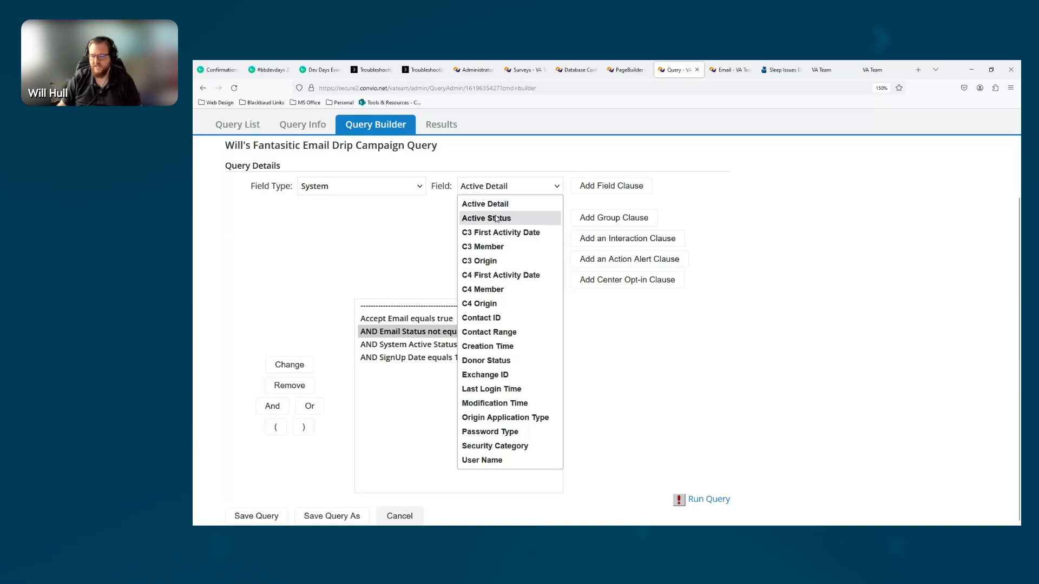
pyautogui.click(496, 219)
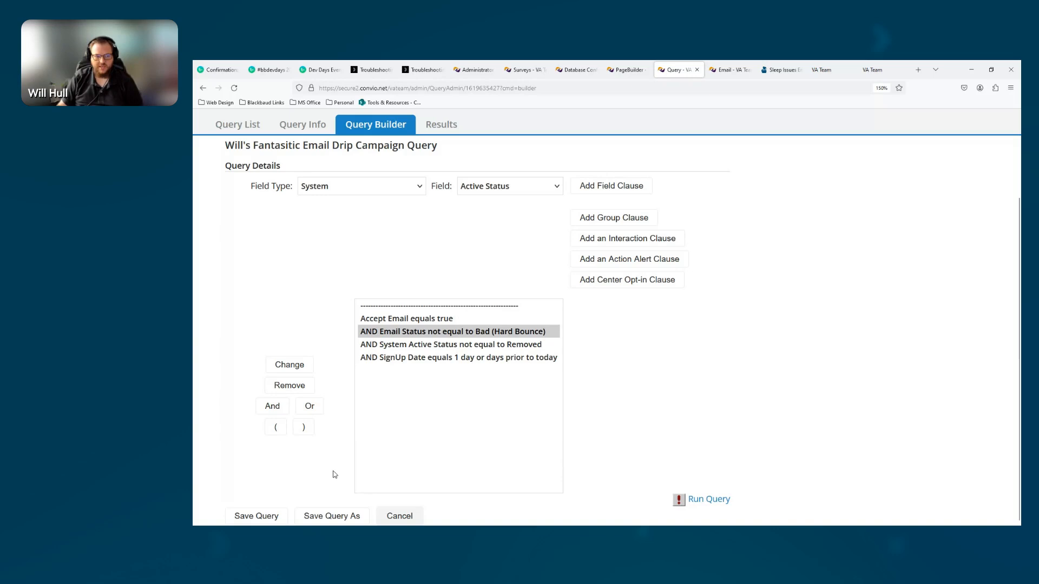
# Run the drip campaign query and review the options for using its results, including creating a group or a mail-merge list
pyautogui.click(713, 499)
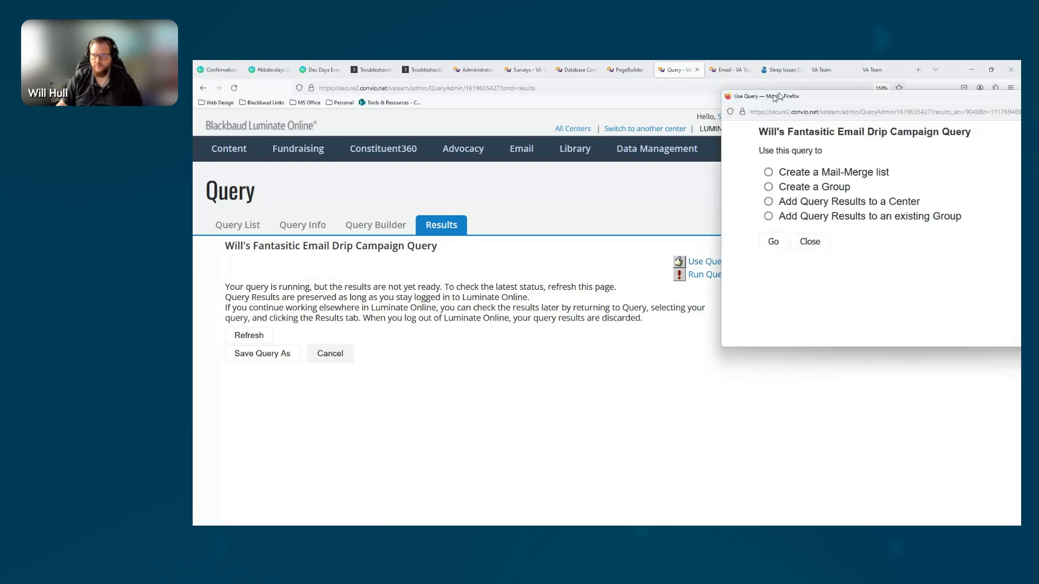
pyautogui.moveTo(653, 204); pyautogui.dragTo(566, 205)
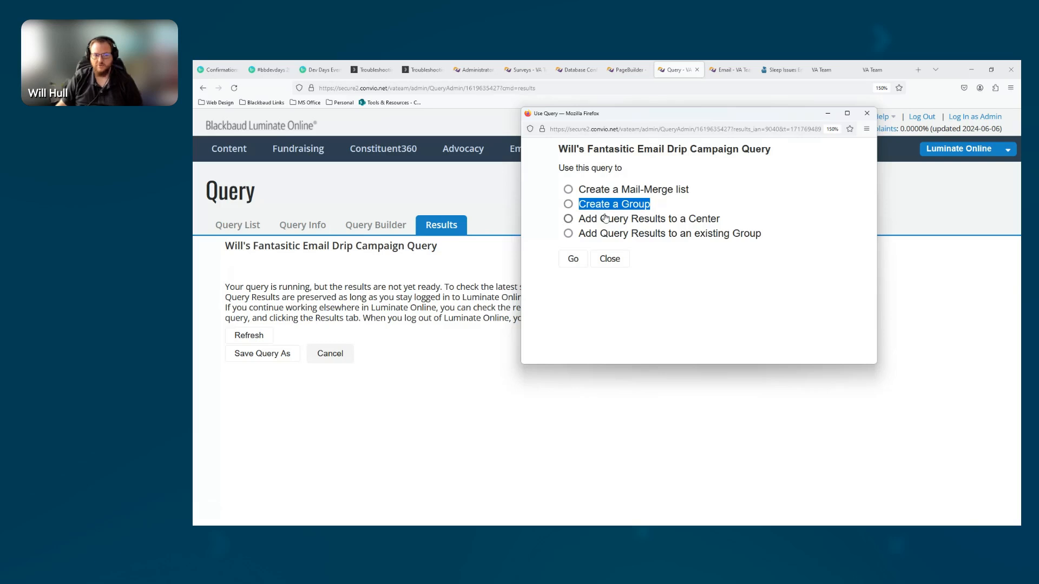
pyautogui.moveTo(763, 233); pyautogui.dragTo(566, 234)
pyautogui.moveTo(714, 186); pyautogui.dragTo(568, 188)
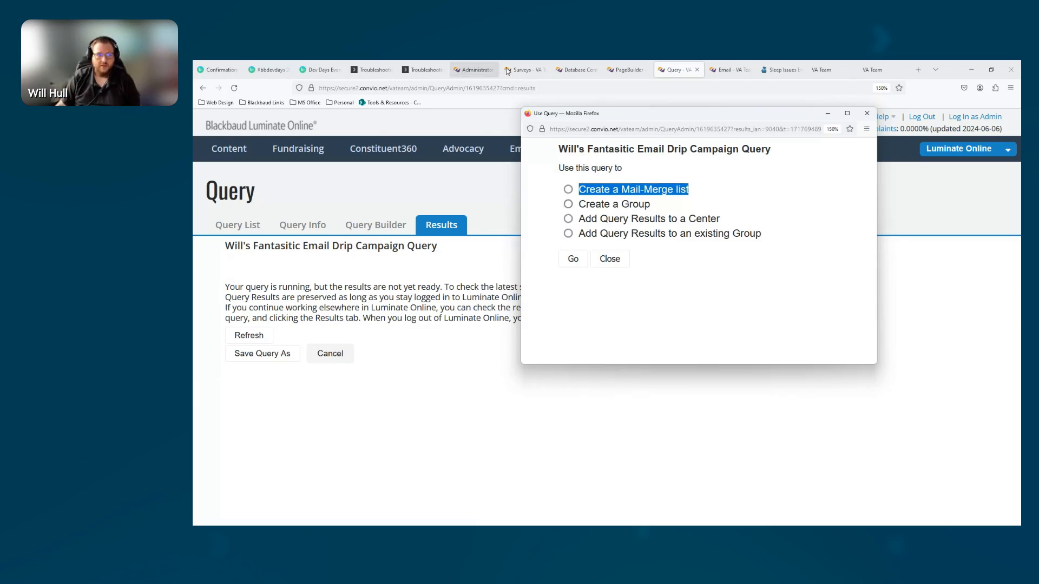
# Open HF email campaign from the recently sent messages and start a recurring delivery setup for HF message test link 2
pyautogui.click(730, 69)
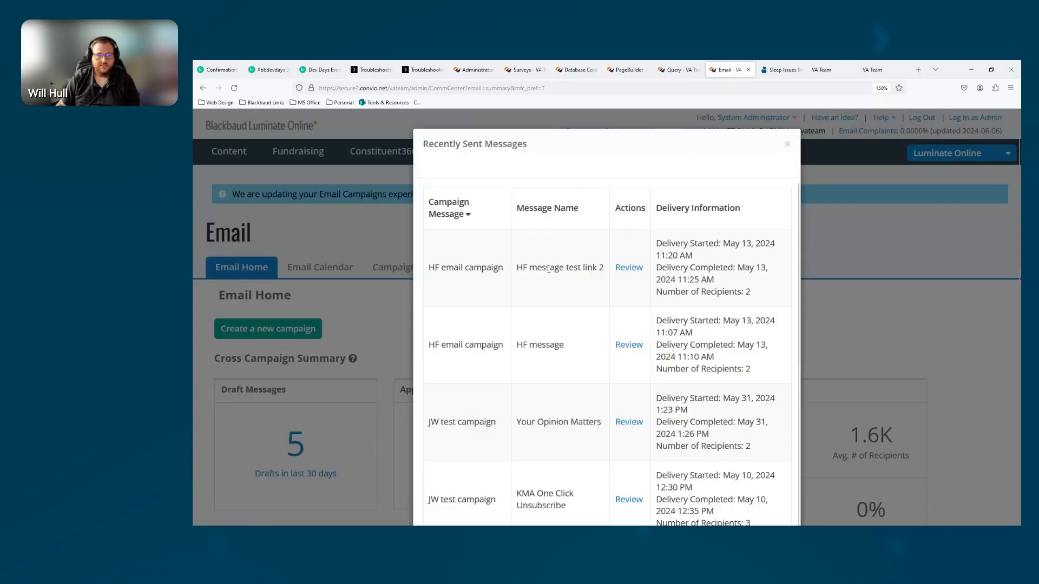
pyautogui.click(629, 268)
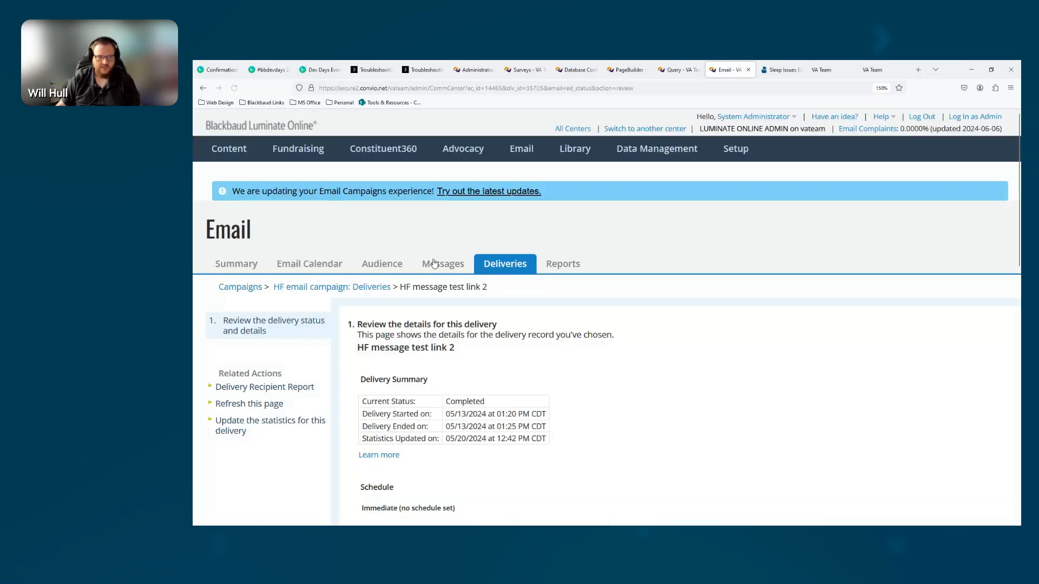
pyautogui.click(444, 268)
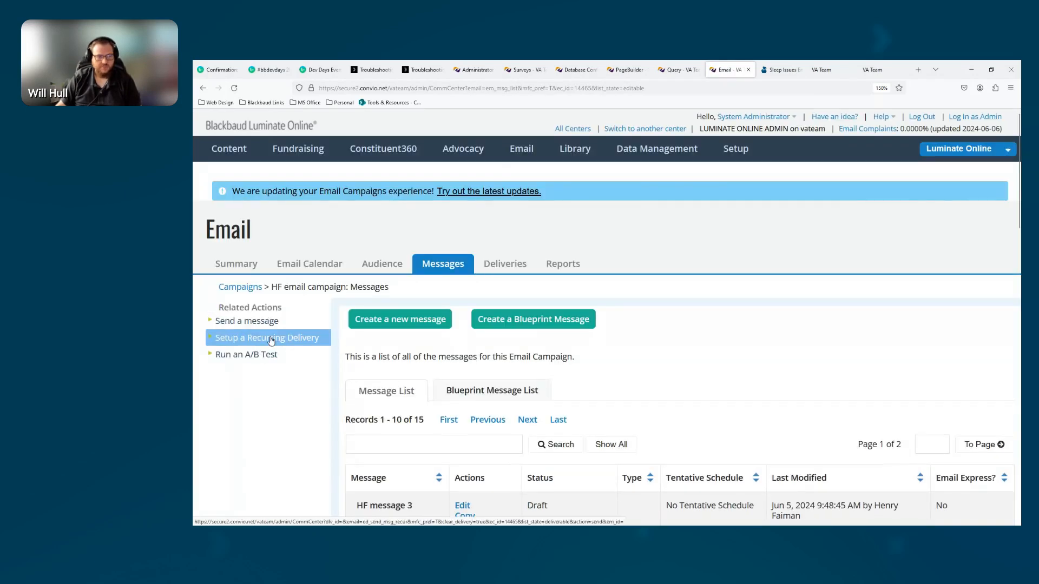
pyautogui.click(273, 339)
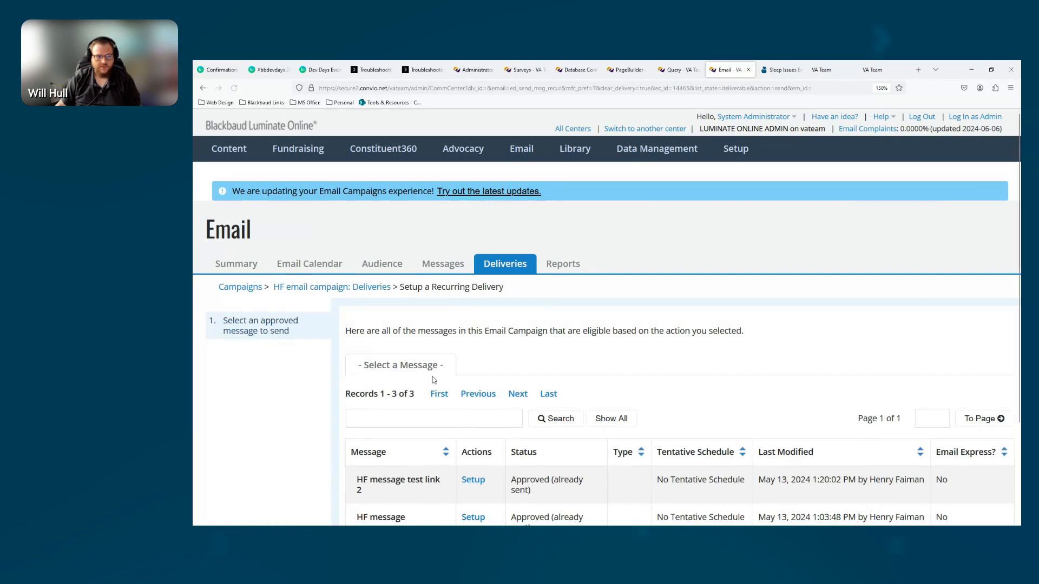
pyautogui.scroll(-2, 417, 392)
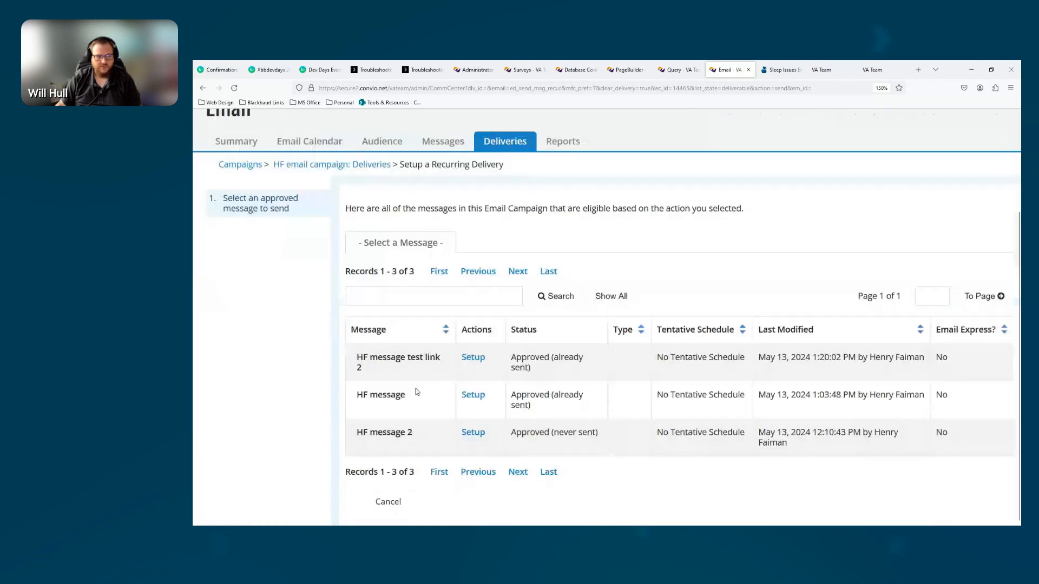
pyautogui.click(479, 361)
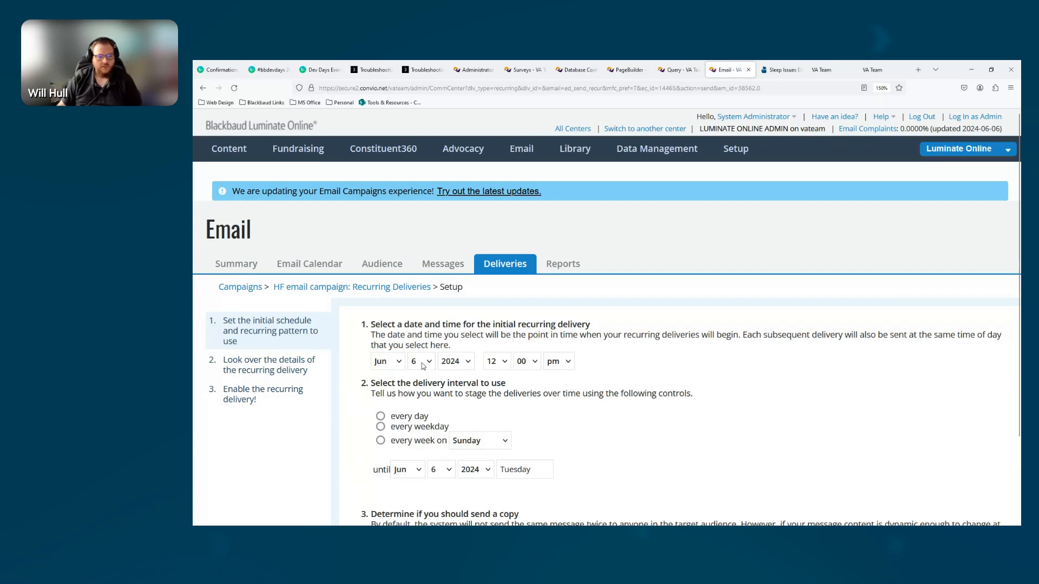
# Schedule the initial recurring delivery for Jun 7, 2024 at 8:00 am
pyautogui.click(422, 362)
pyautogui.click(415, 201)
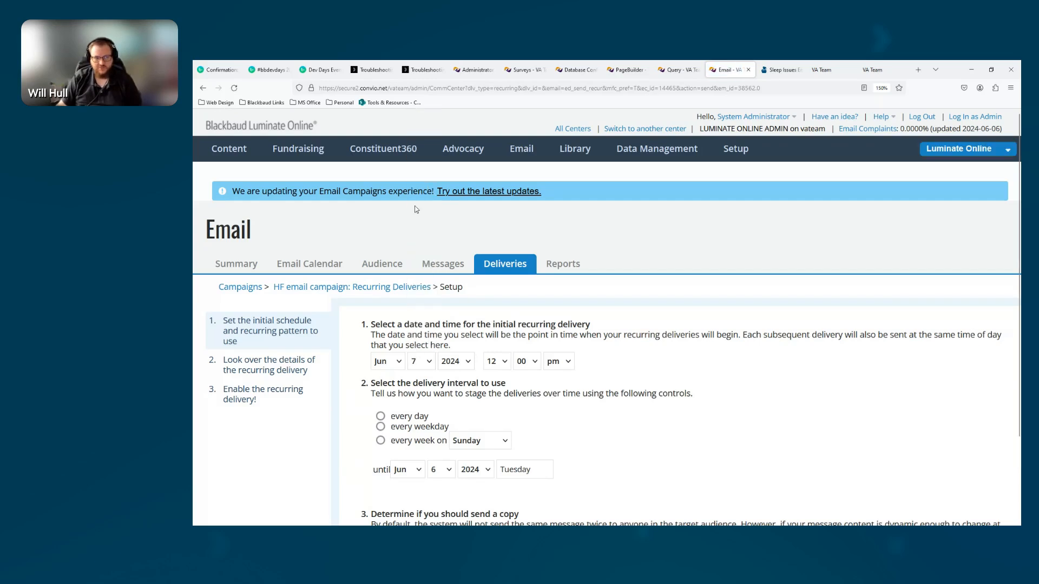
pyautogui.click(493, 362)
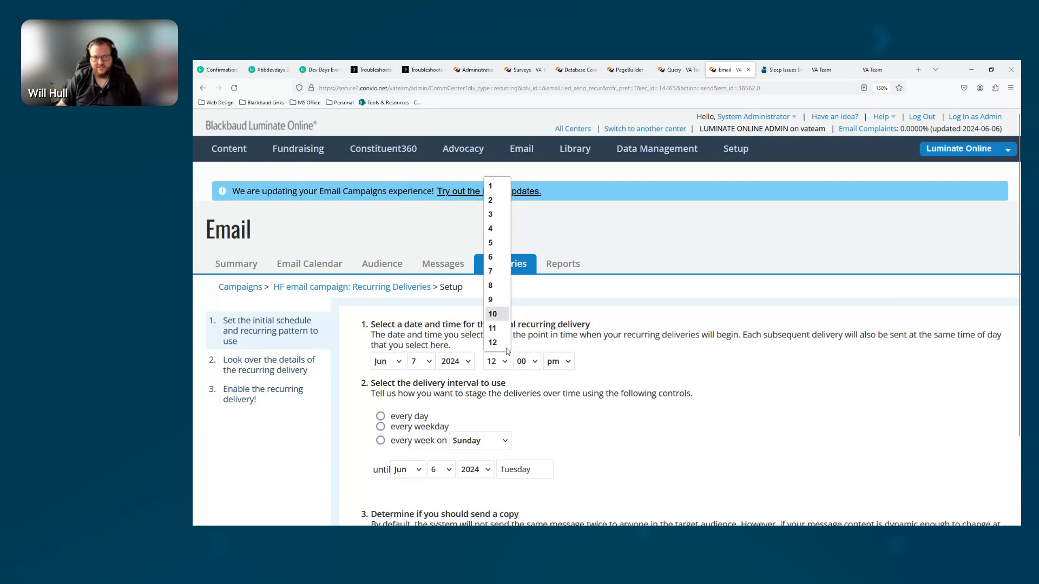
pyautogui.click(492, 286)
pyautogui.click(559, 362)
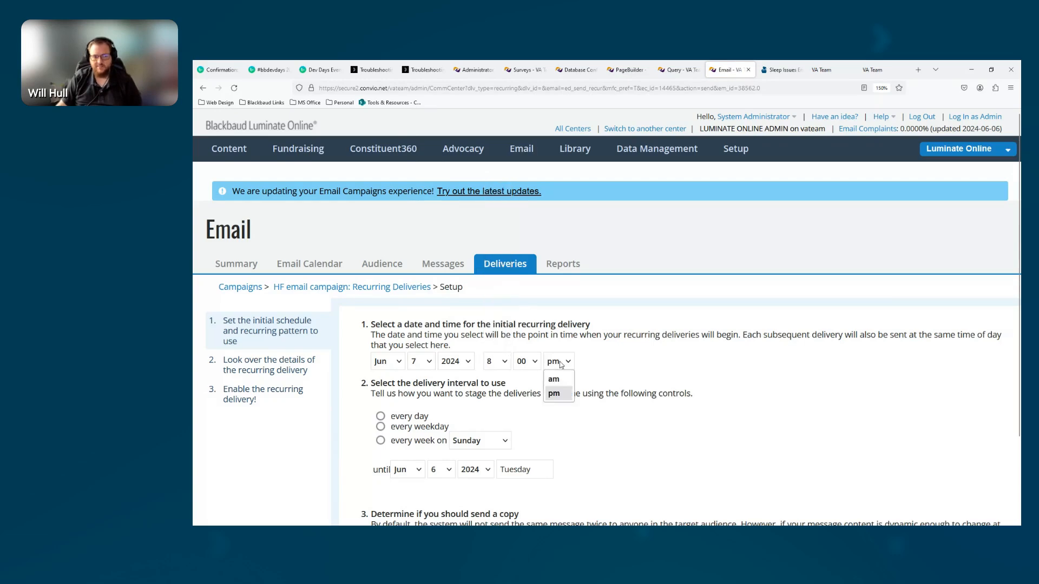
pyautogui.click(555, 378)
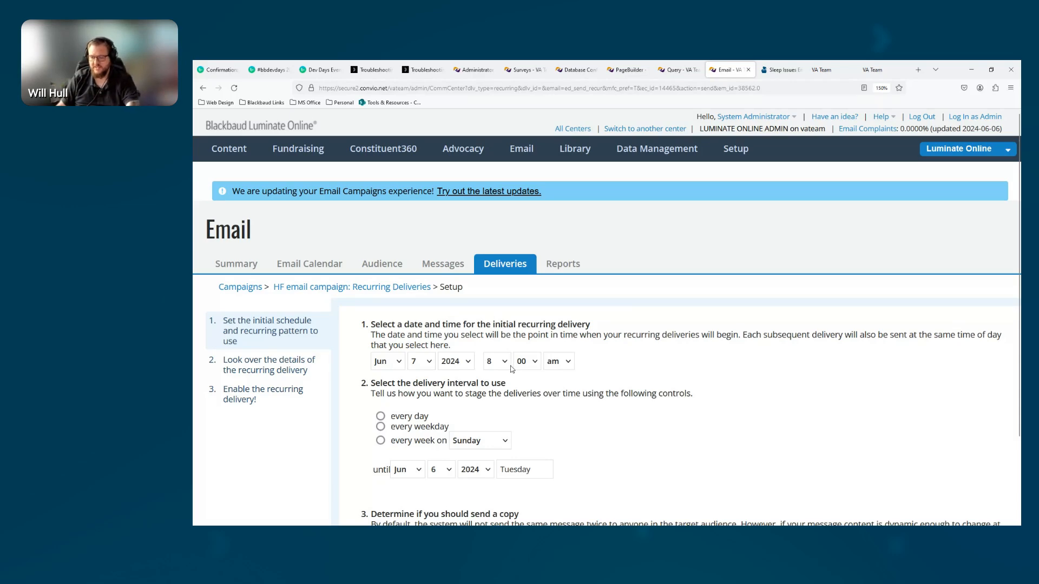
# Set the delivery interval to every day until Dec 31, 2034, and continue to the delivery details
pyautogui.click(380, 416)
pyautogui.scroll(-2, 457, 404)
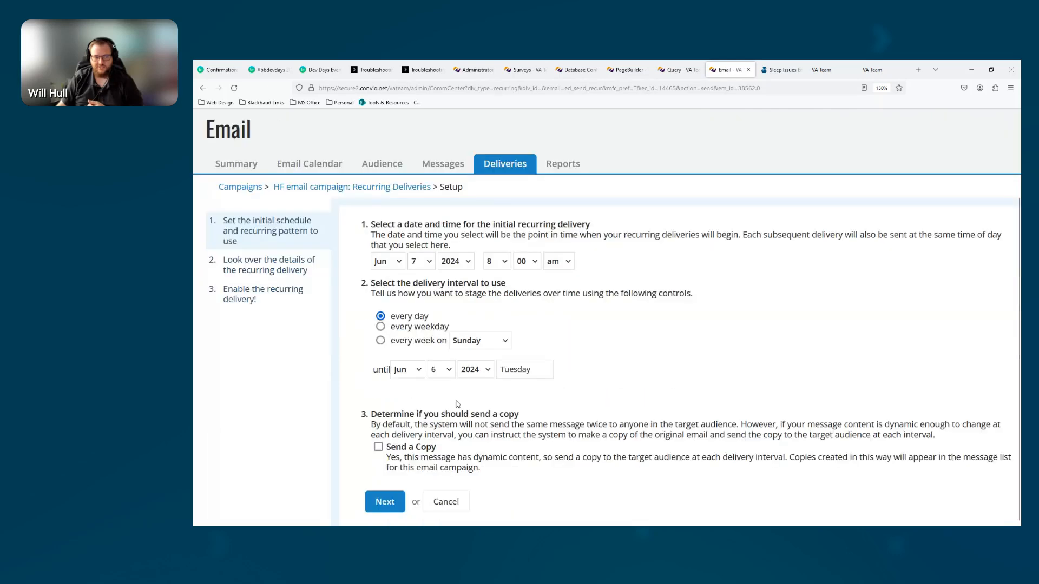
pyautogui.click(403, 373)
pyautogui.click(407, 358)
pyautogui.click(444, 370)
pyautogui.scroll(-5, 441, 325)
pyautogui.click(441, 352)
pyautogui.click(476, 368)
pyautogui.click(474, 353)
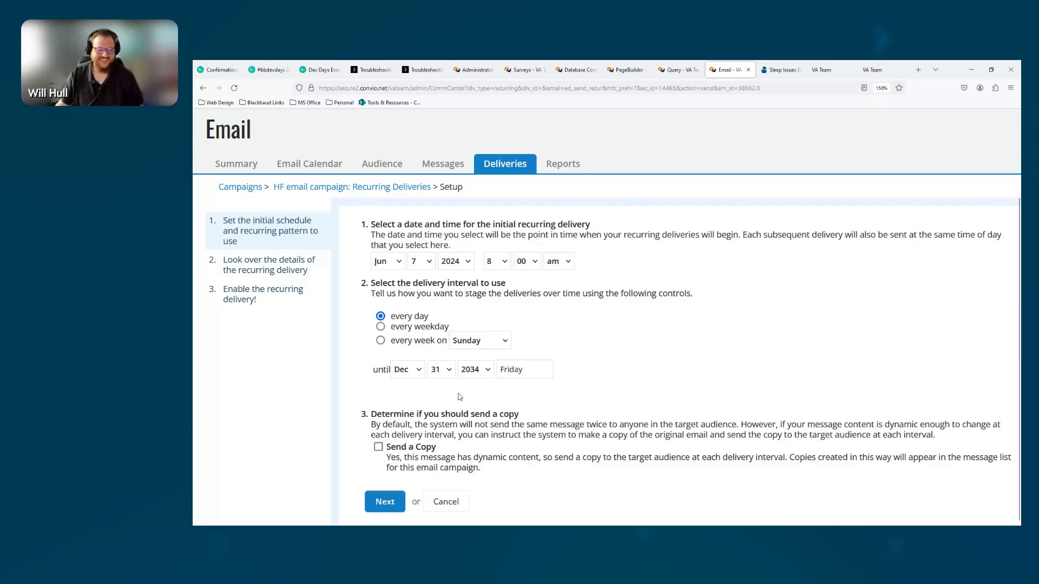
pyautogui.click(386, 501)
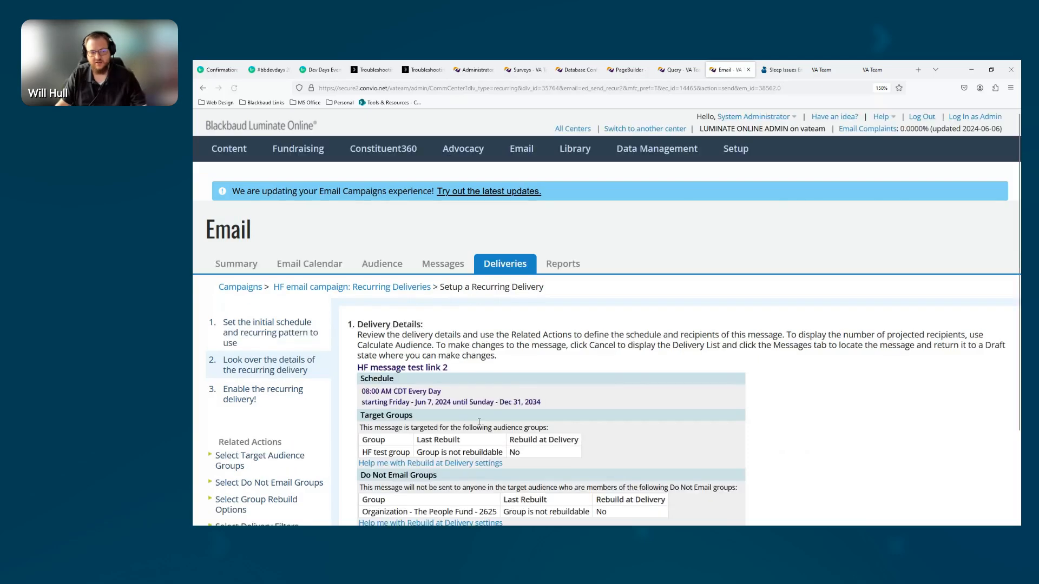
# Review the recurring delivery's target group rebuild status, daily send time, and start and end dates
pyautogui.scroll(-3, 390, 301)
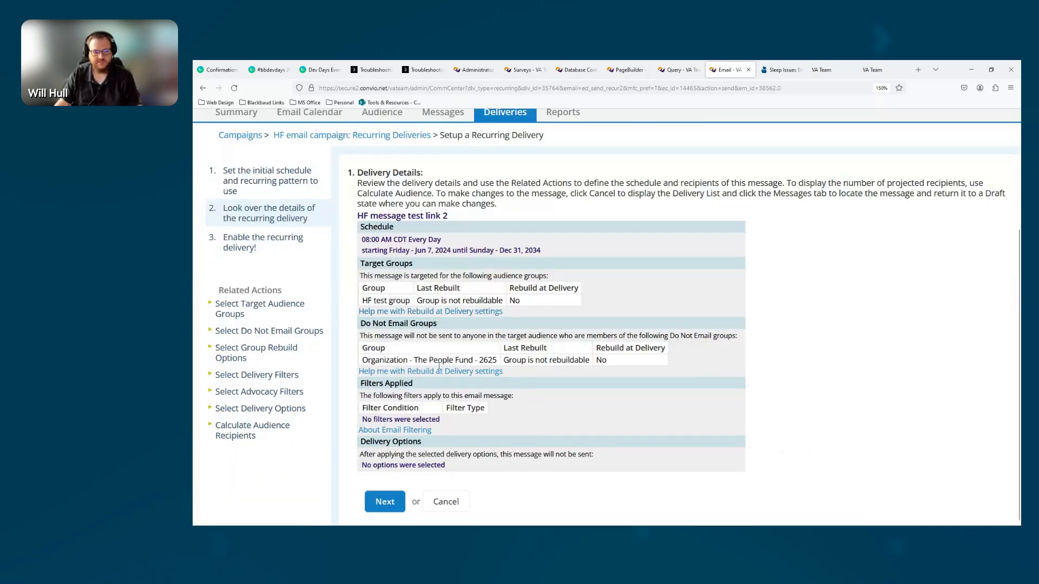
pyautogui.moveTo(521, 301); pyautogui.dragTo(492, 301)
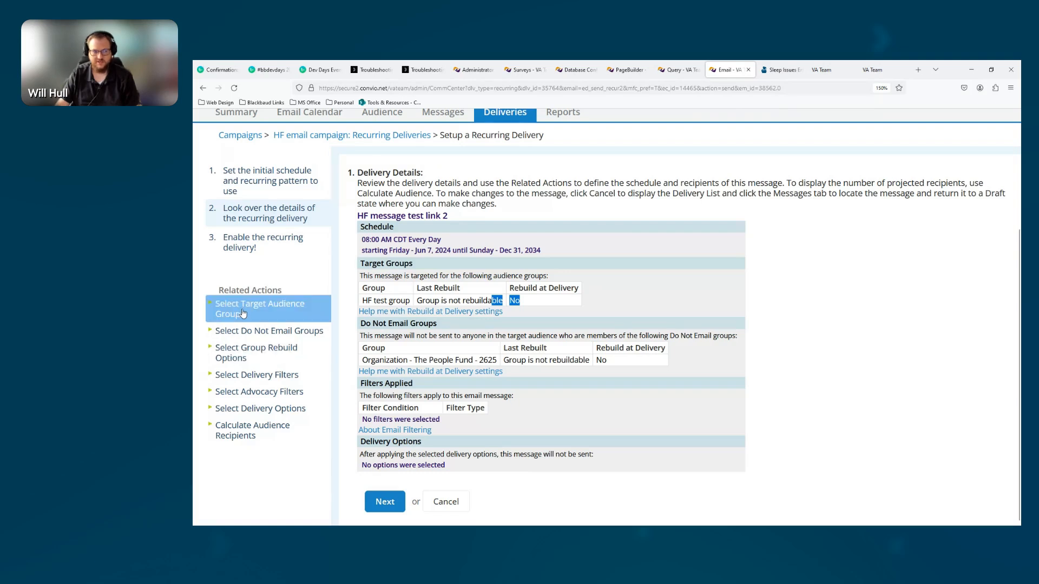
pyautogui.click(410, 239)
pyautogui.moveTo(443, 239); pyautogui.dragTo(362, 240)
pyautogui.moveTo(558, 254); pyautogui.dragTo(360, 253)
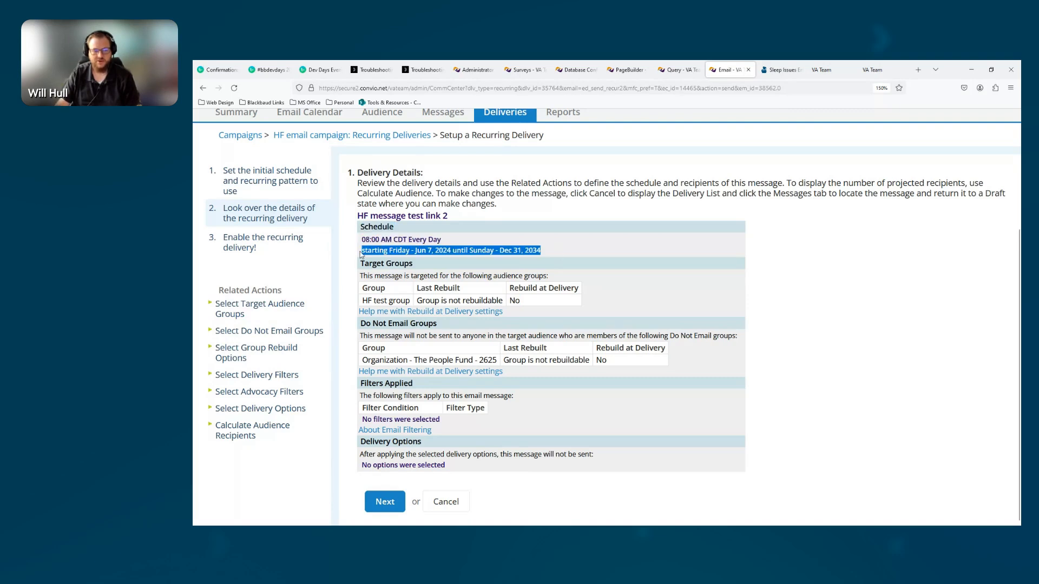
# Examine the rebuild options for the target and Do Not Email groups, and finish without selecting any groups
pyautogui.click(243, 353)
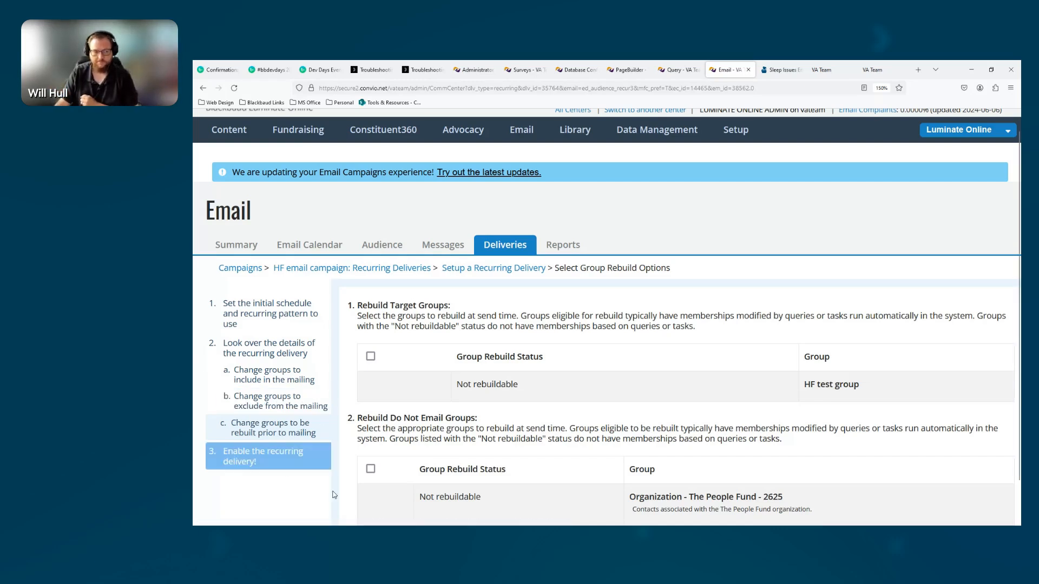
pyautogui.scroll(-1, 361, 488)
pyautogui.click(388, 503)
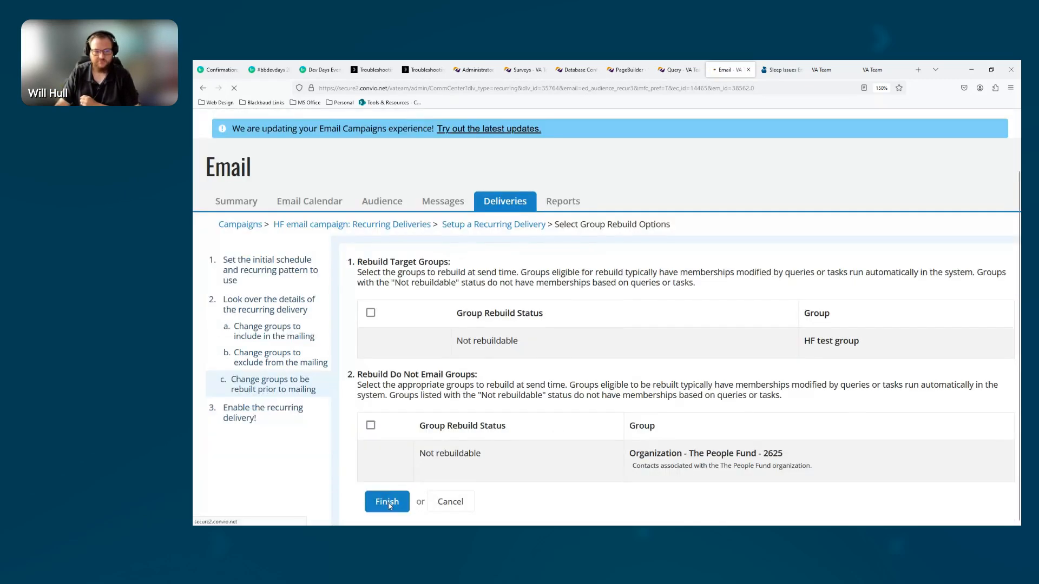
pyautogui.scroll(-3, 431, 414)
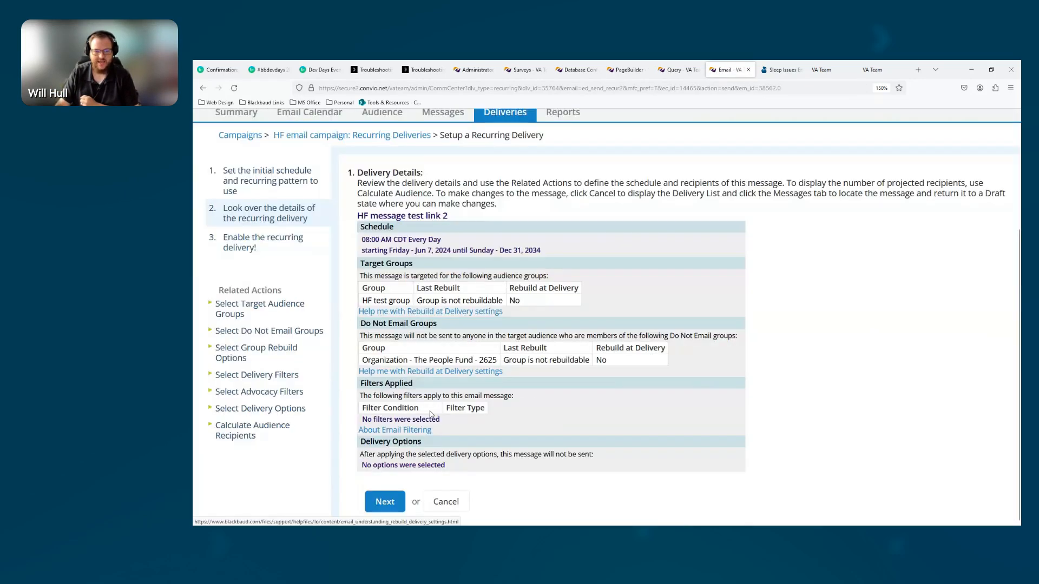
# Continue to the recurring delivery's enable step, and leave it without enabling to view the campaign's monthly email calendar
pyautogui.click(386, 503)
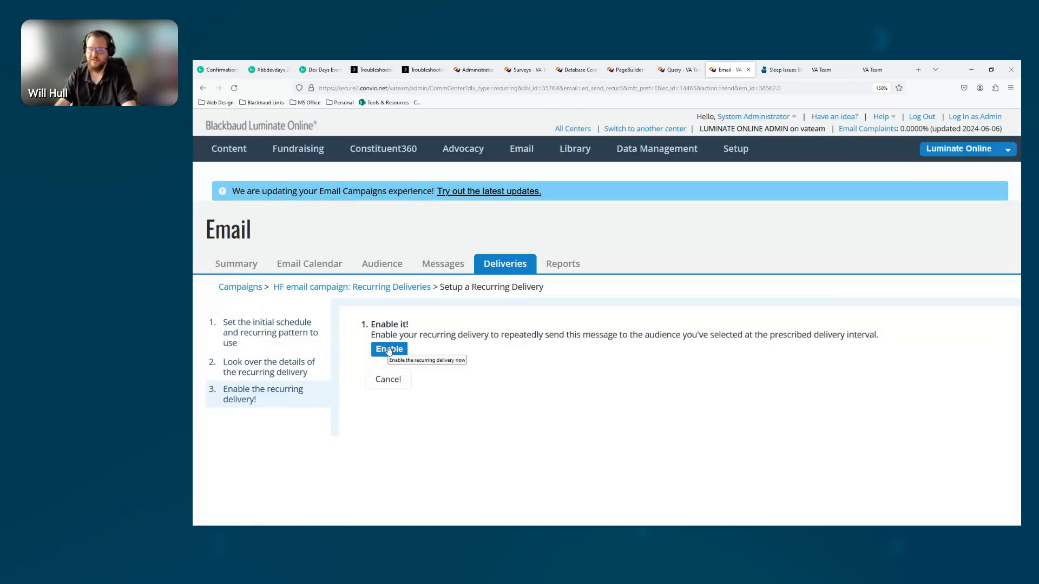
pyautogui.click(304, 265)
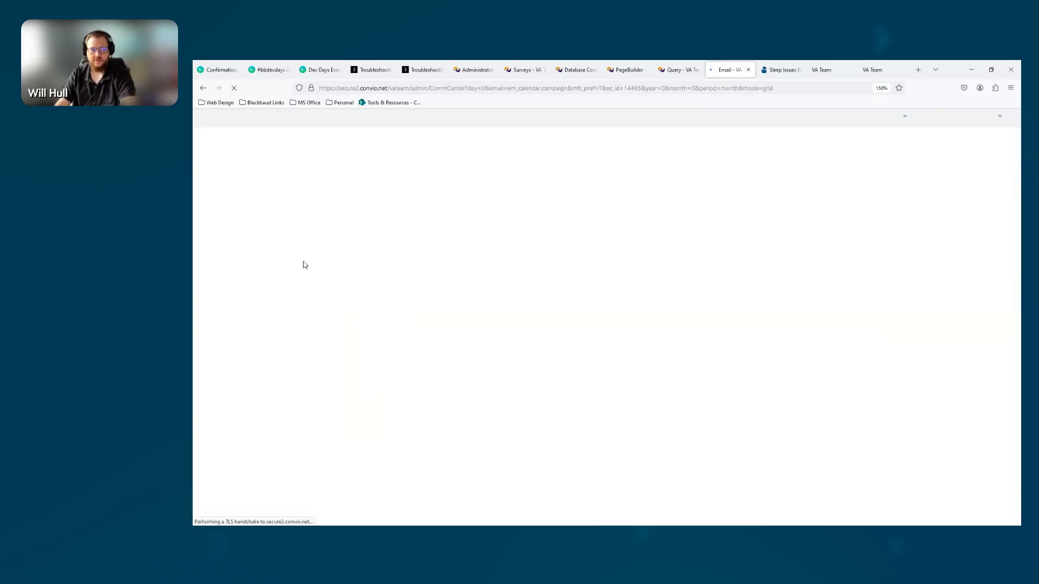
pyautogui.scroll(-5, 523, 329)
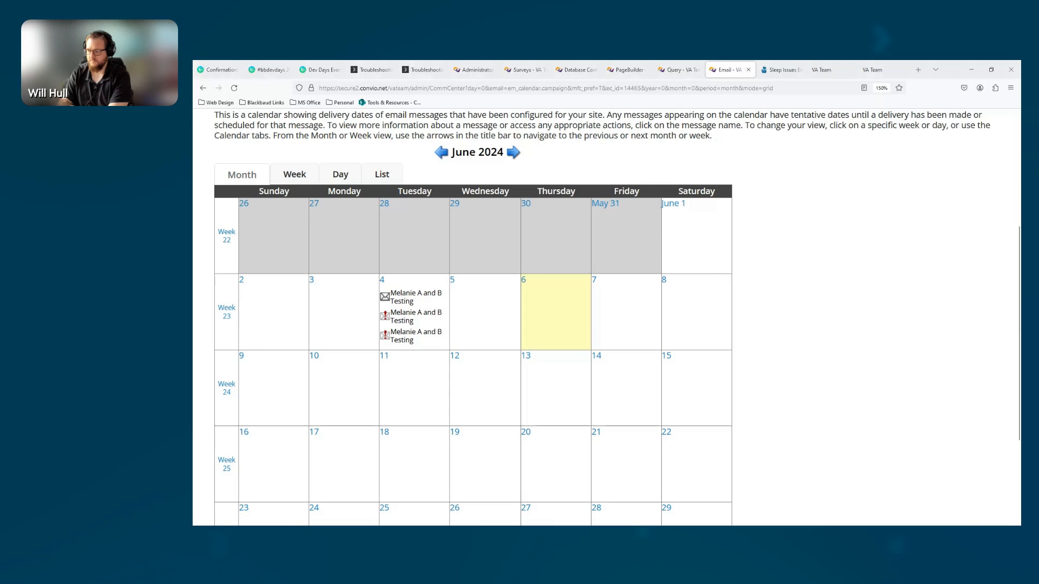
pyautogui.hotkey('alt', 'Tab')
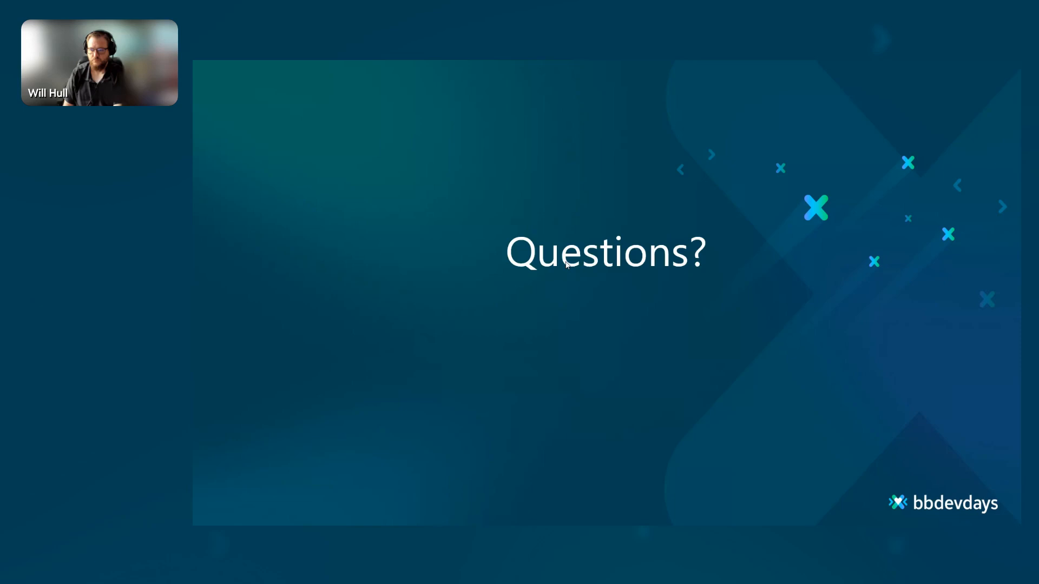
pyautogui.press('Right')
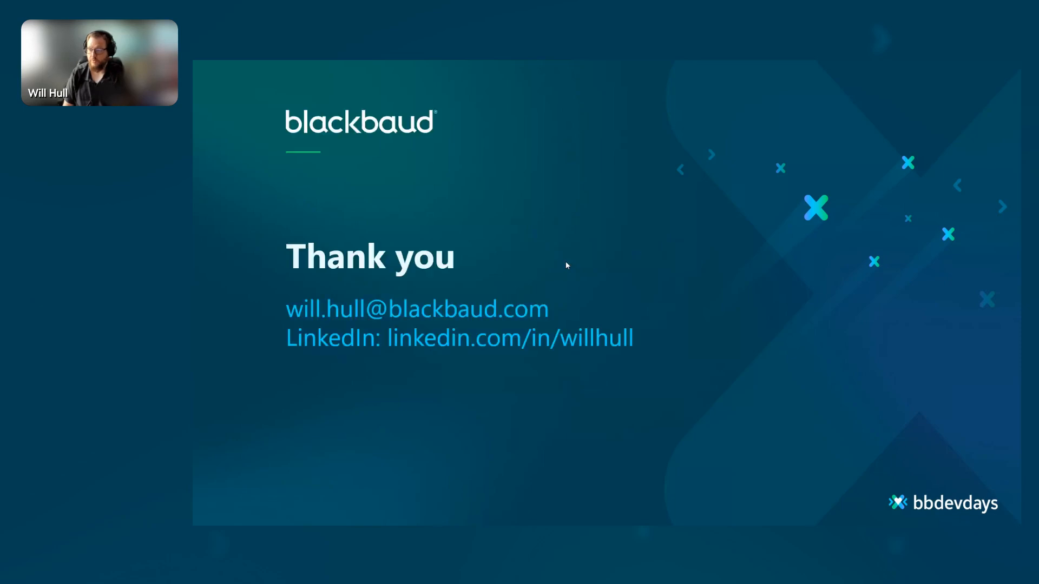